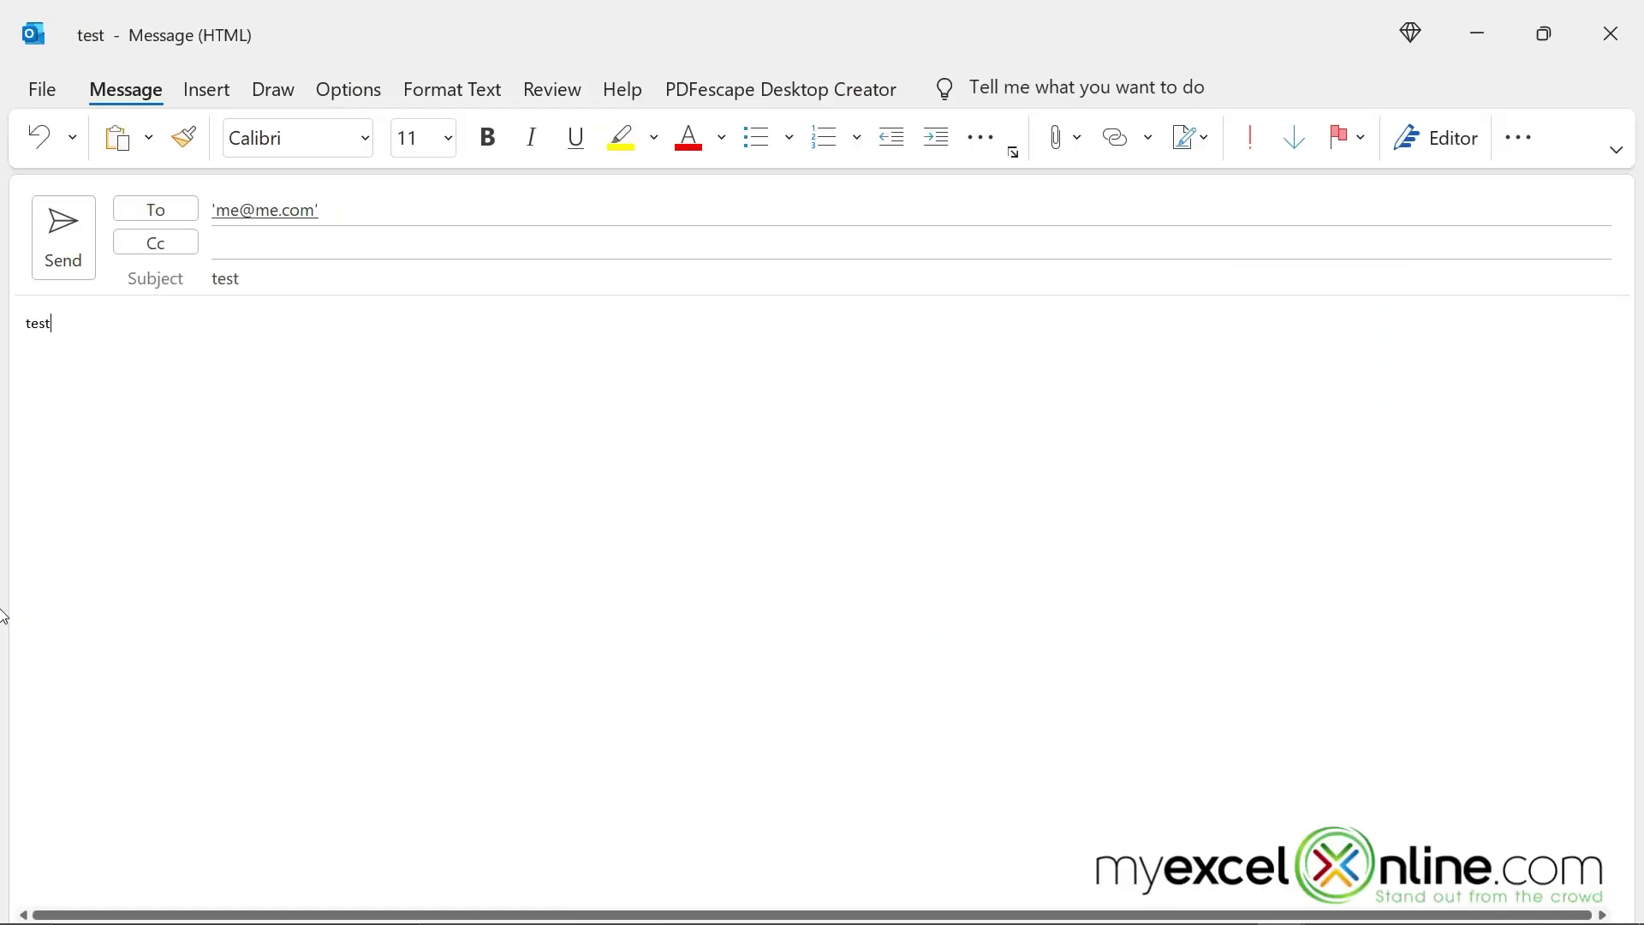
- Send the test message and retry Send/Receive All Folders, which fails with a server-contact error
click(63, 228)
click(134, 140)
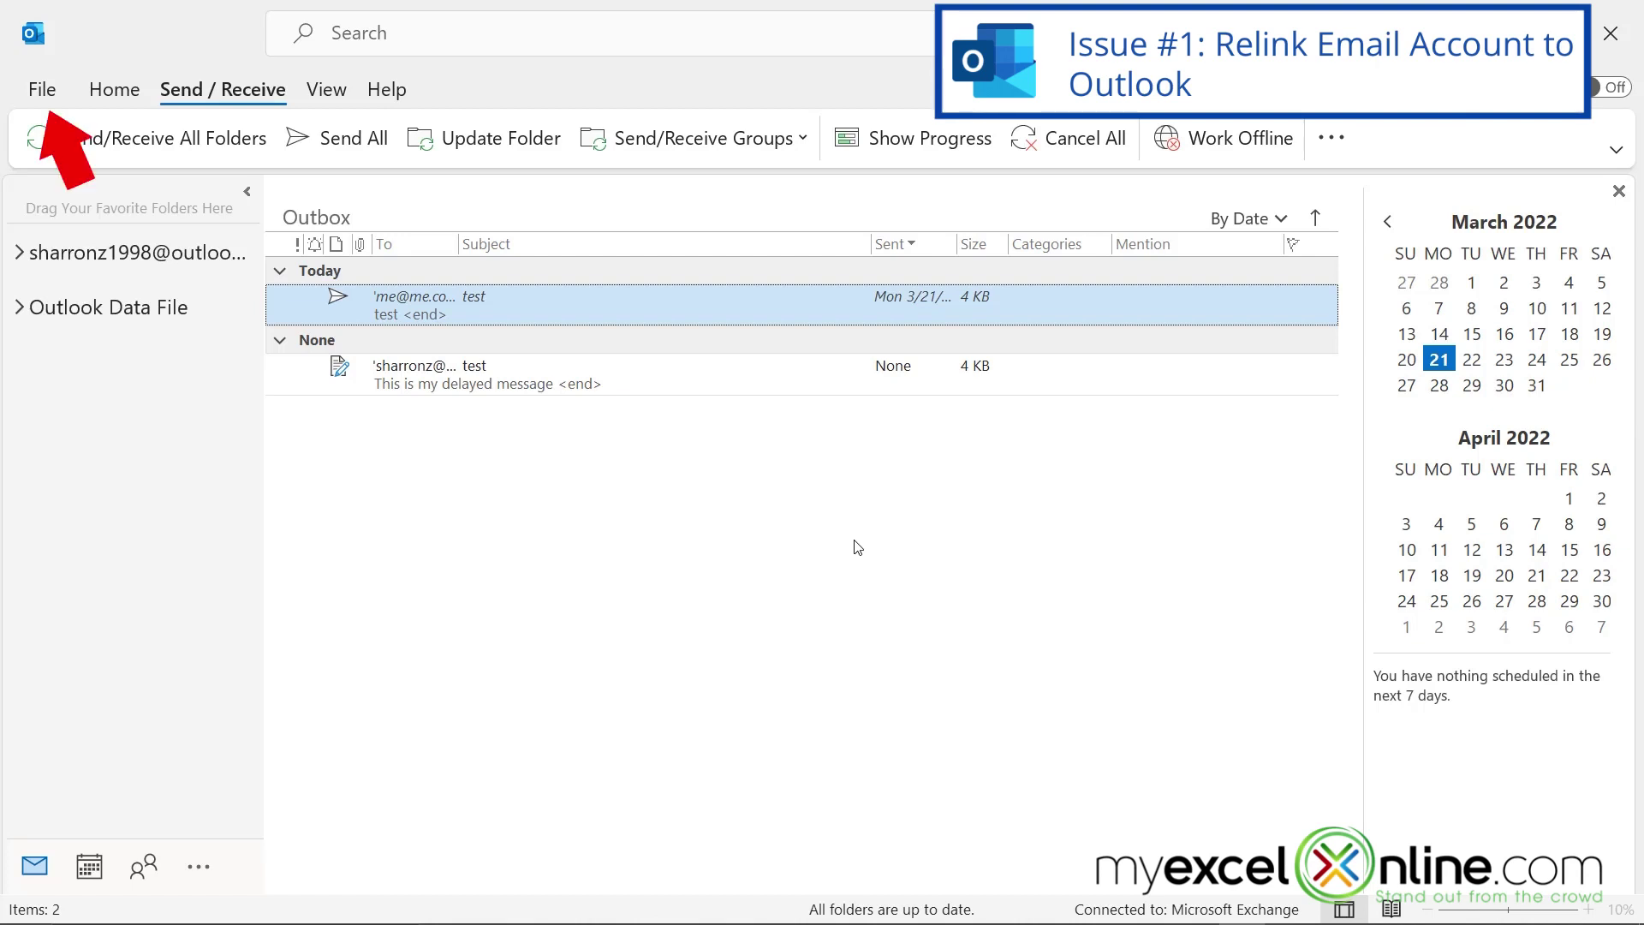
- Remove the Outlook.com account in Account Settings, dismissing the data file and default store errors
click(38, 91)
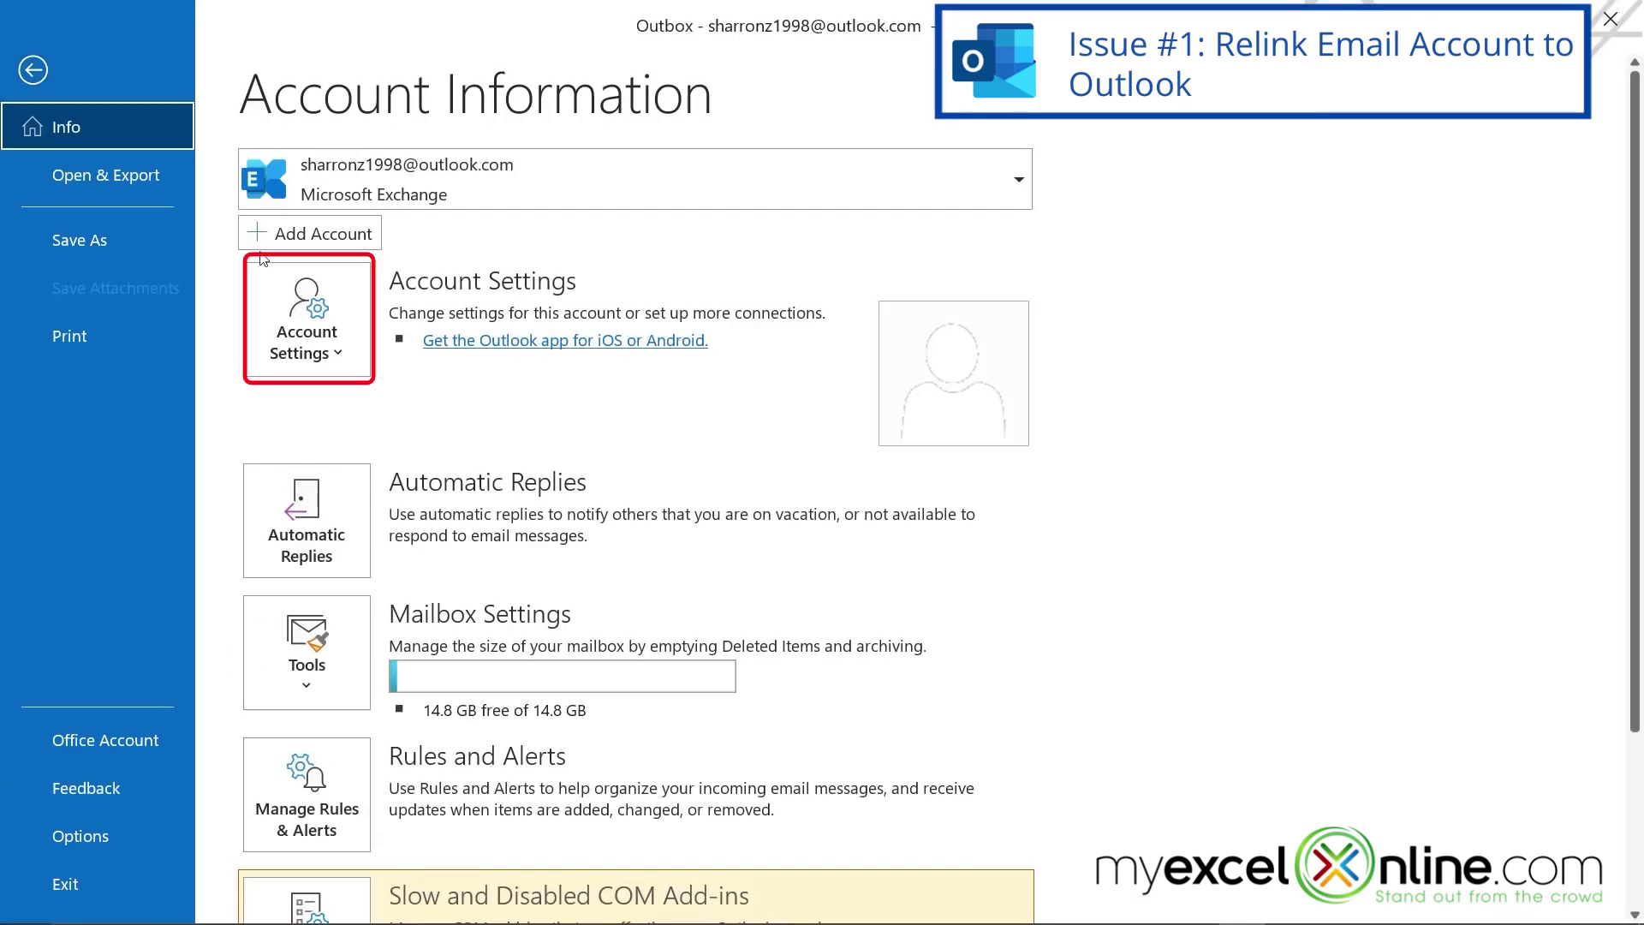
click(338, 356)
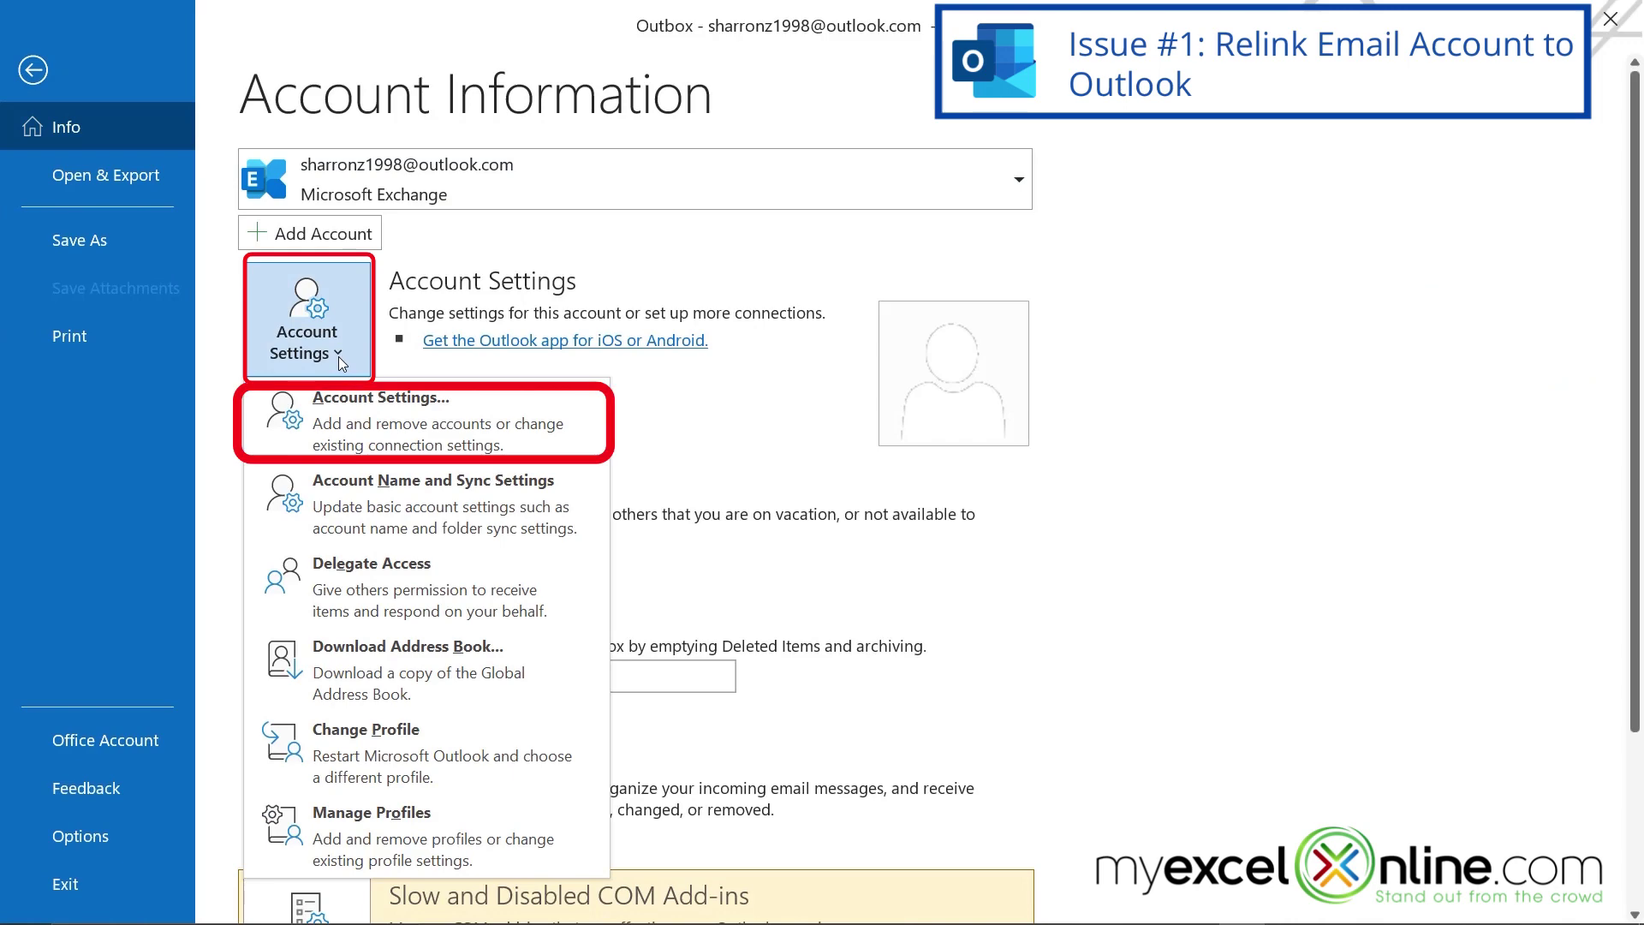
click(377, 438)
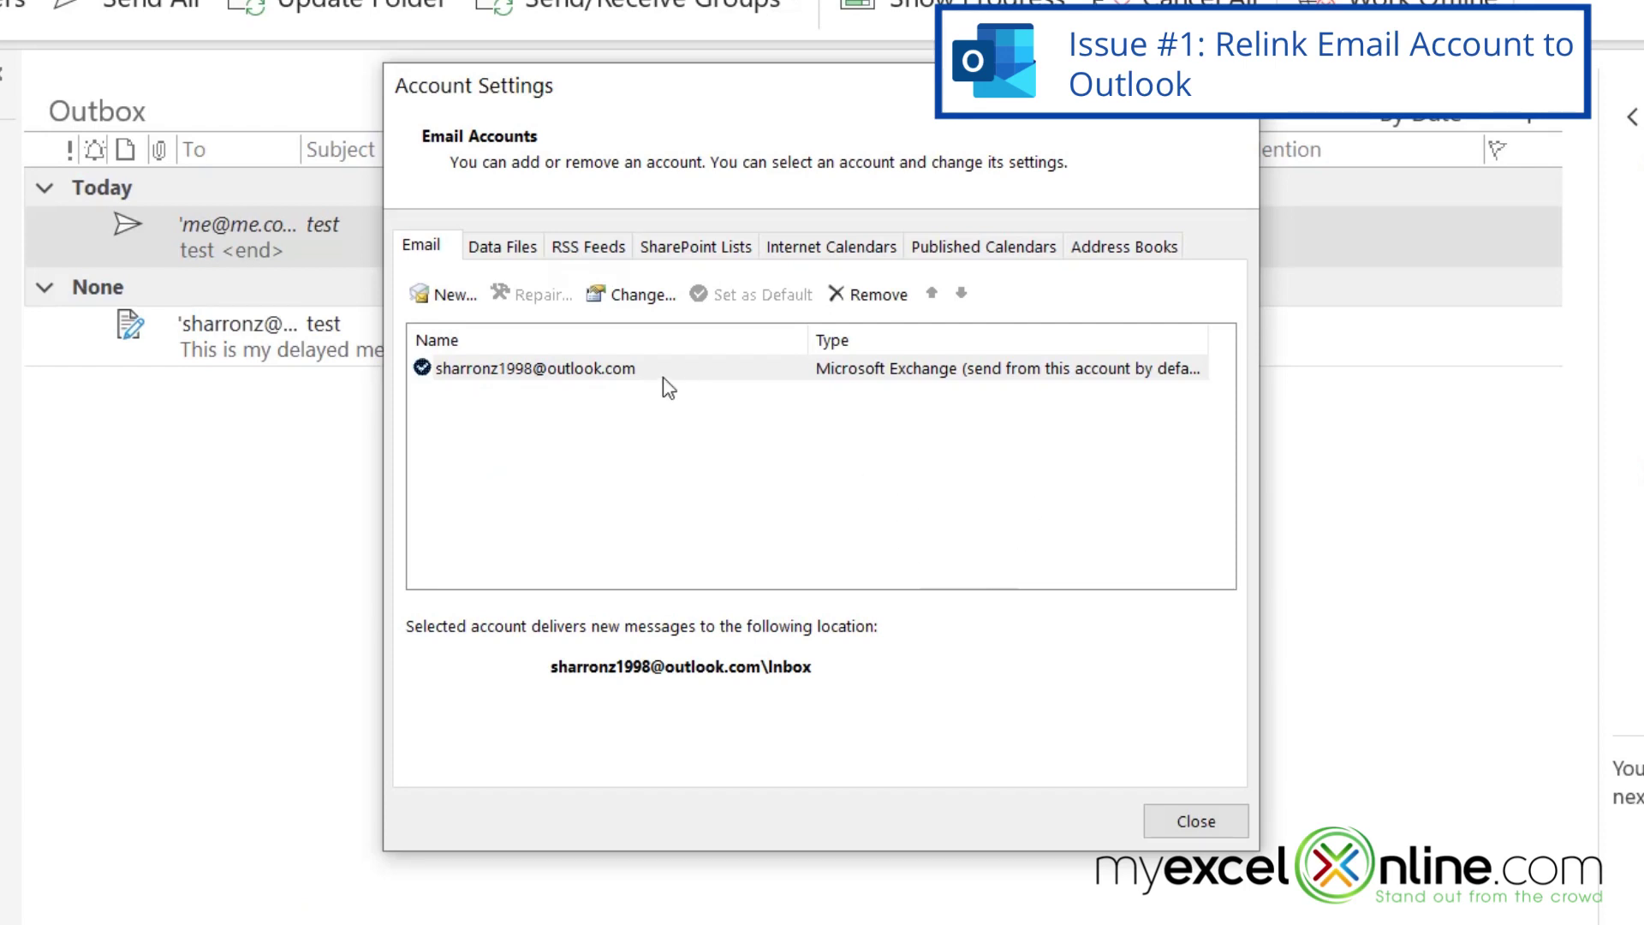
click(603, 366)
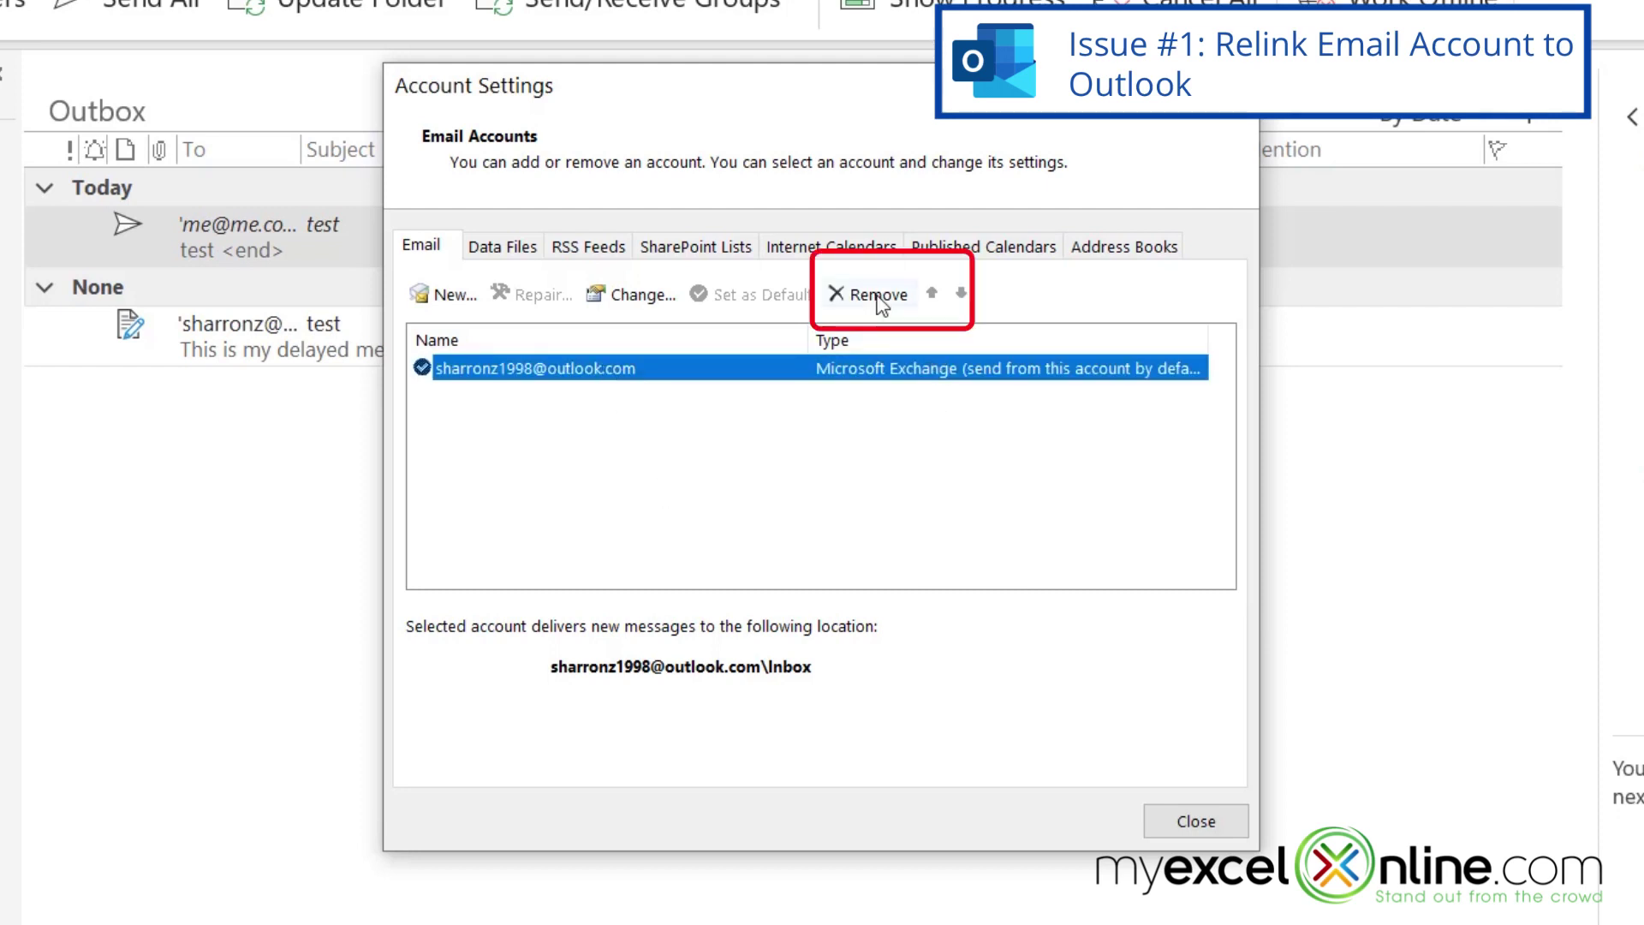
click(875, 295)
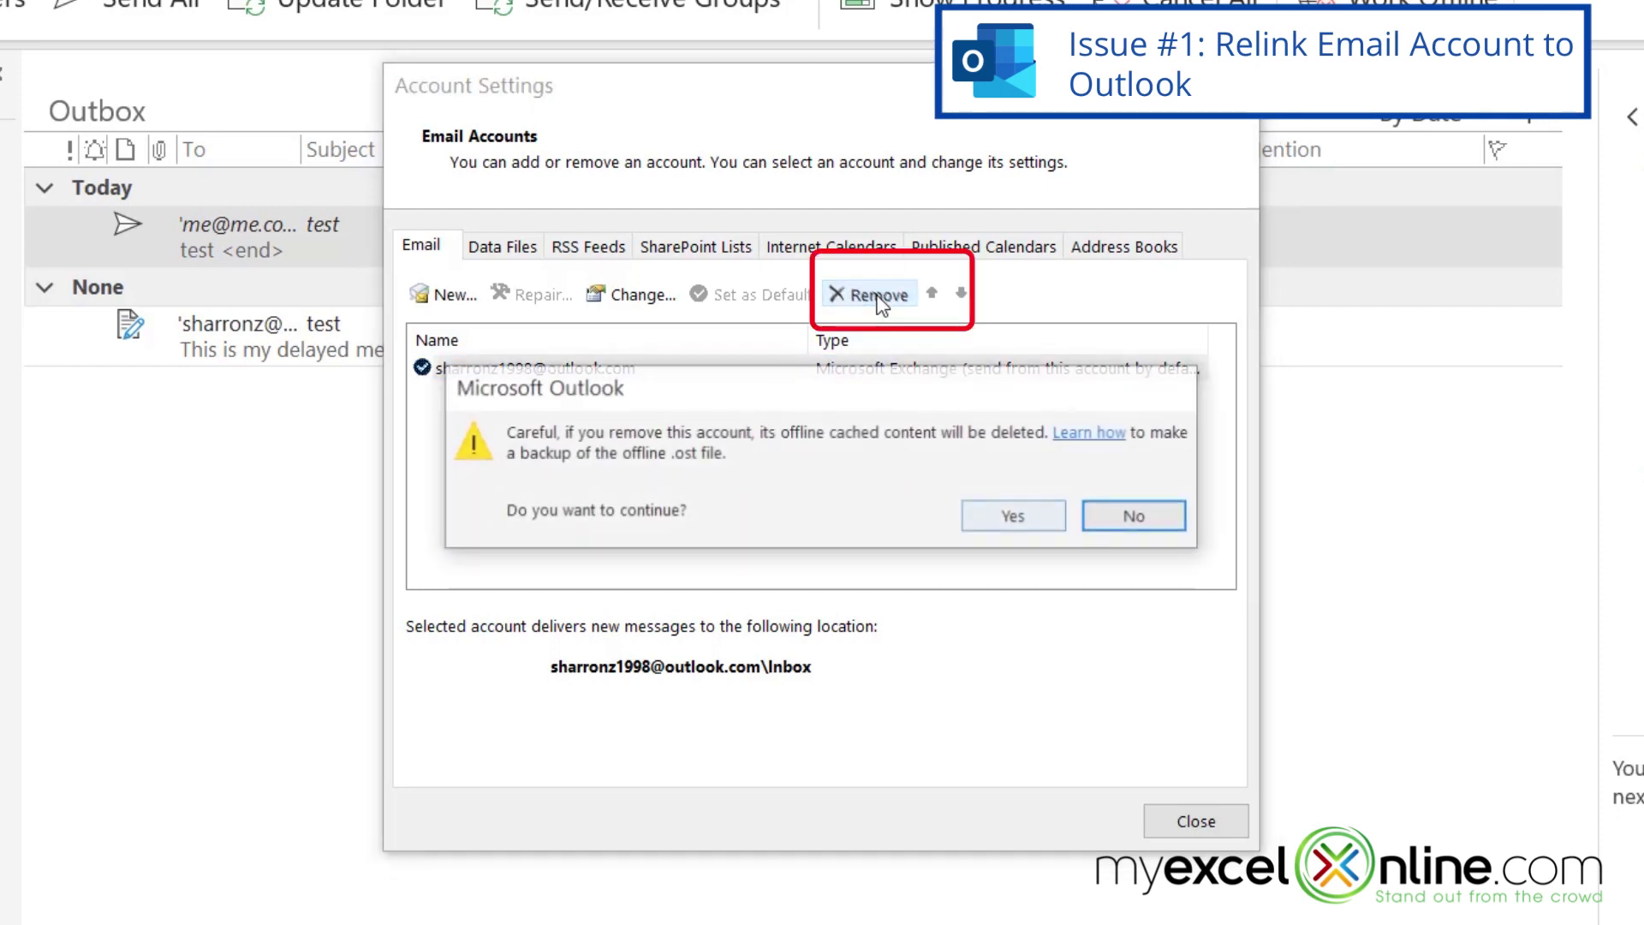
click(997, 516)
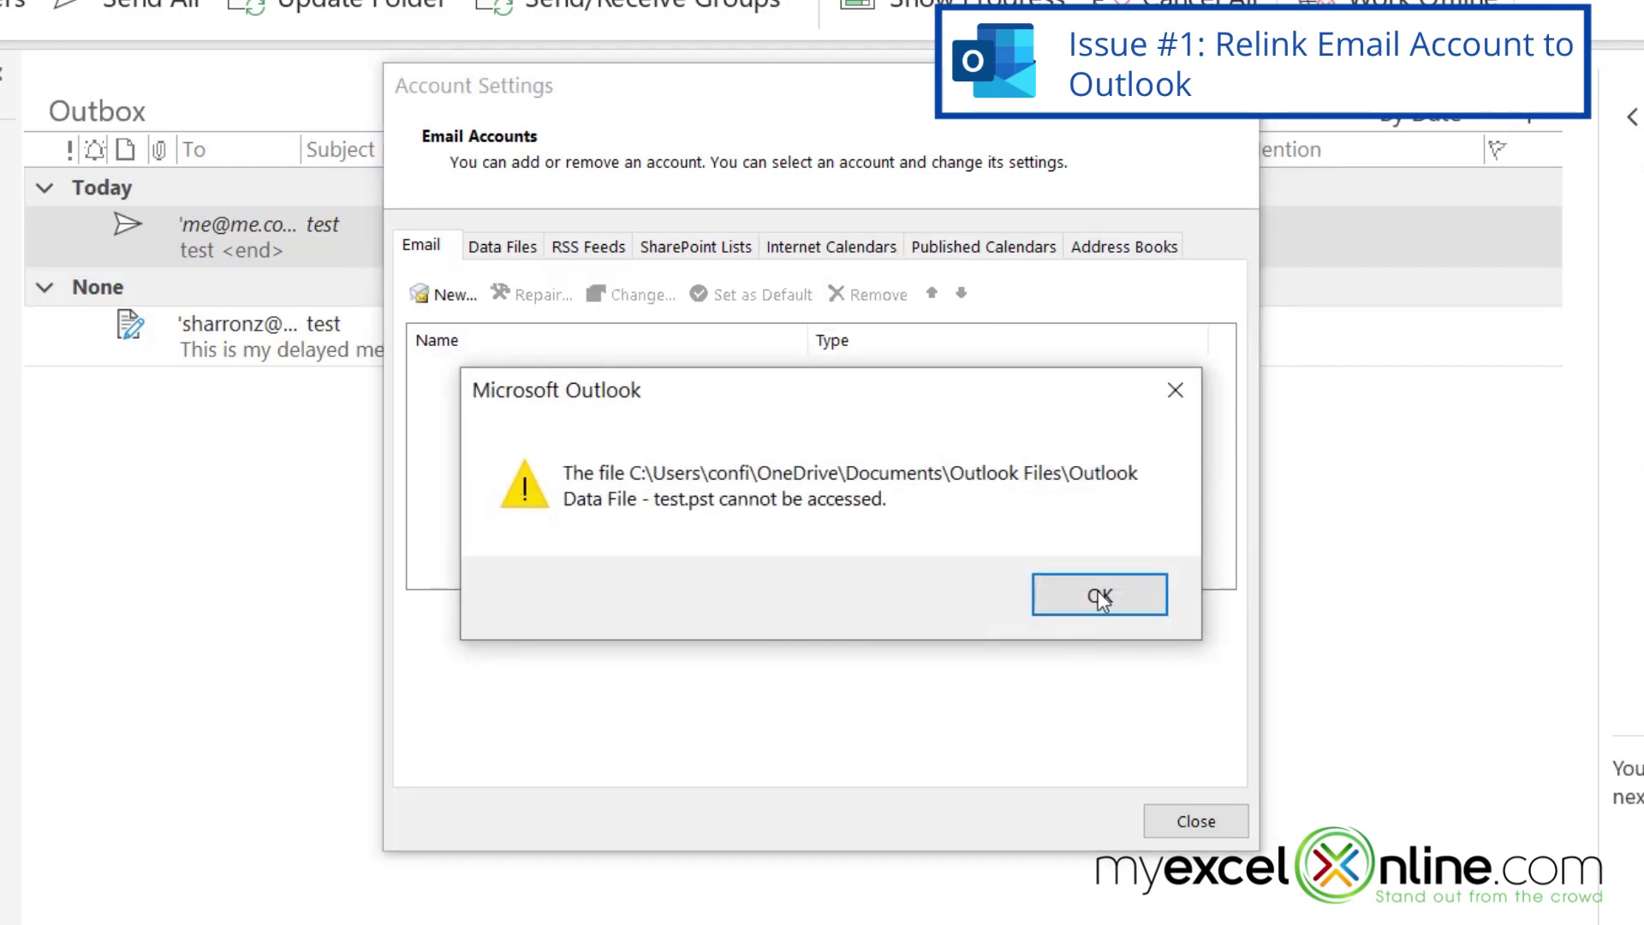
click(1097, 604)
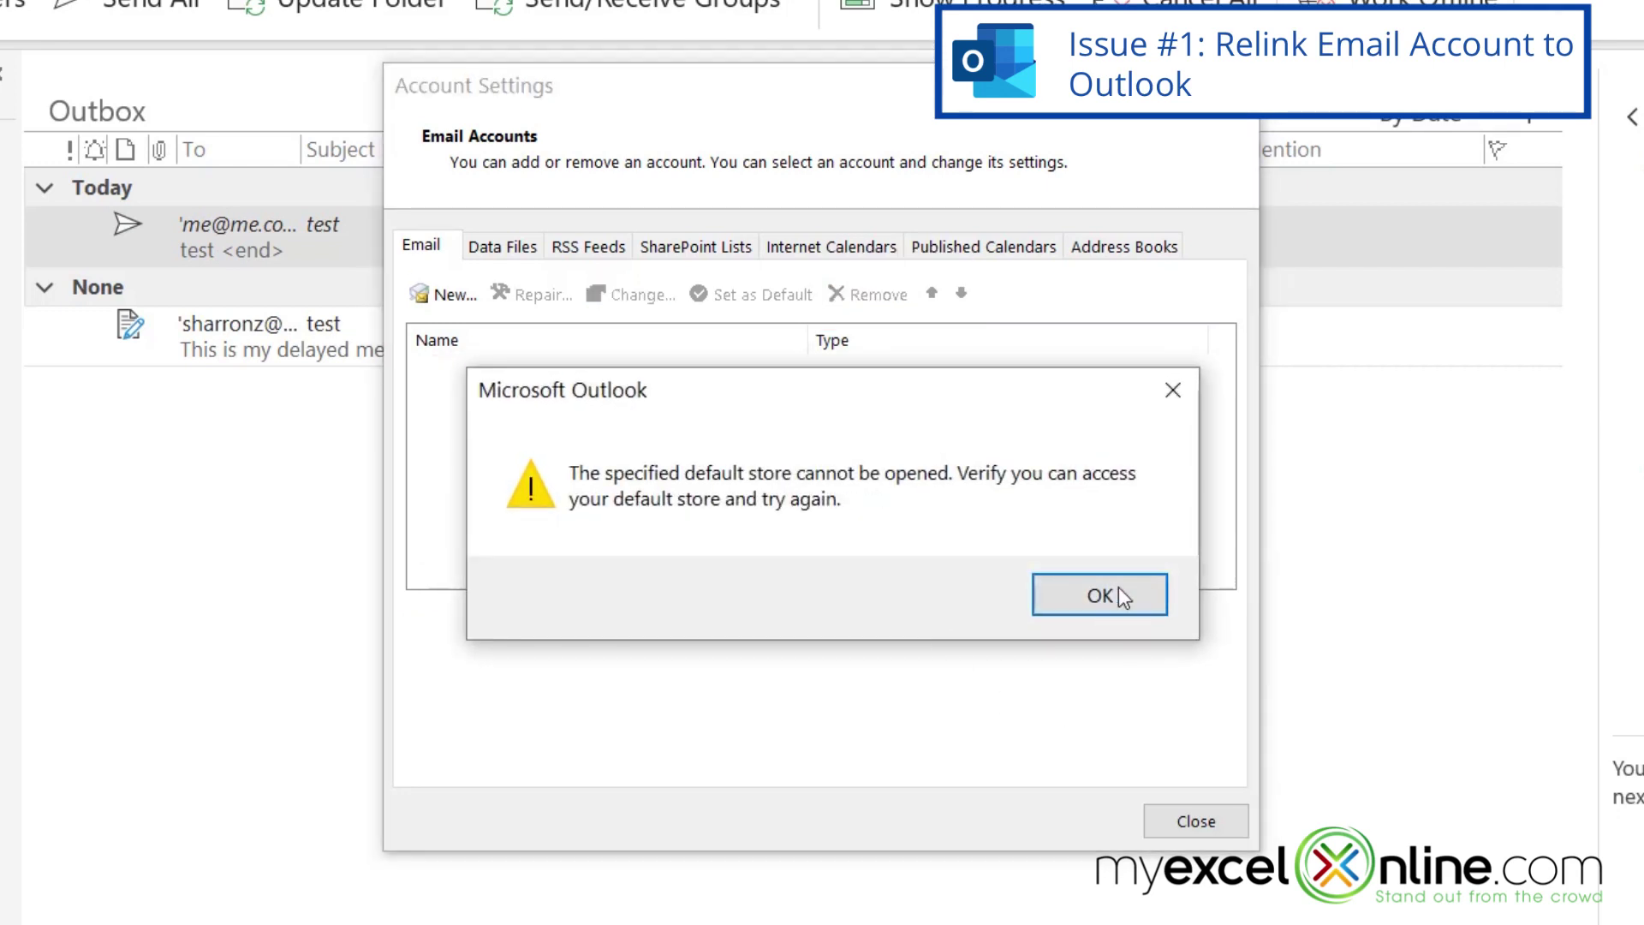
click(1096, 597)
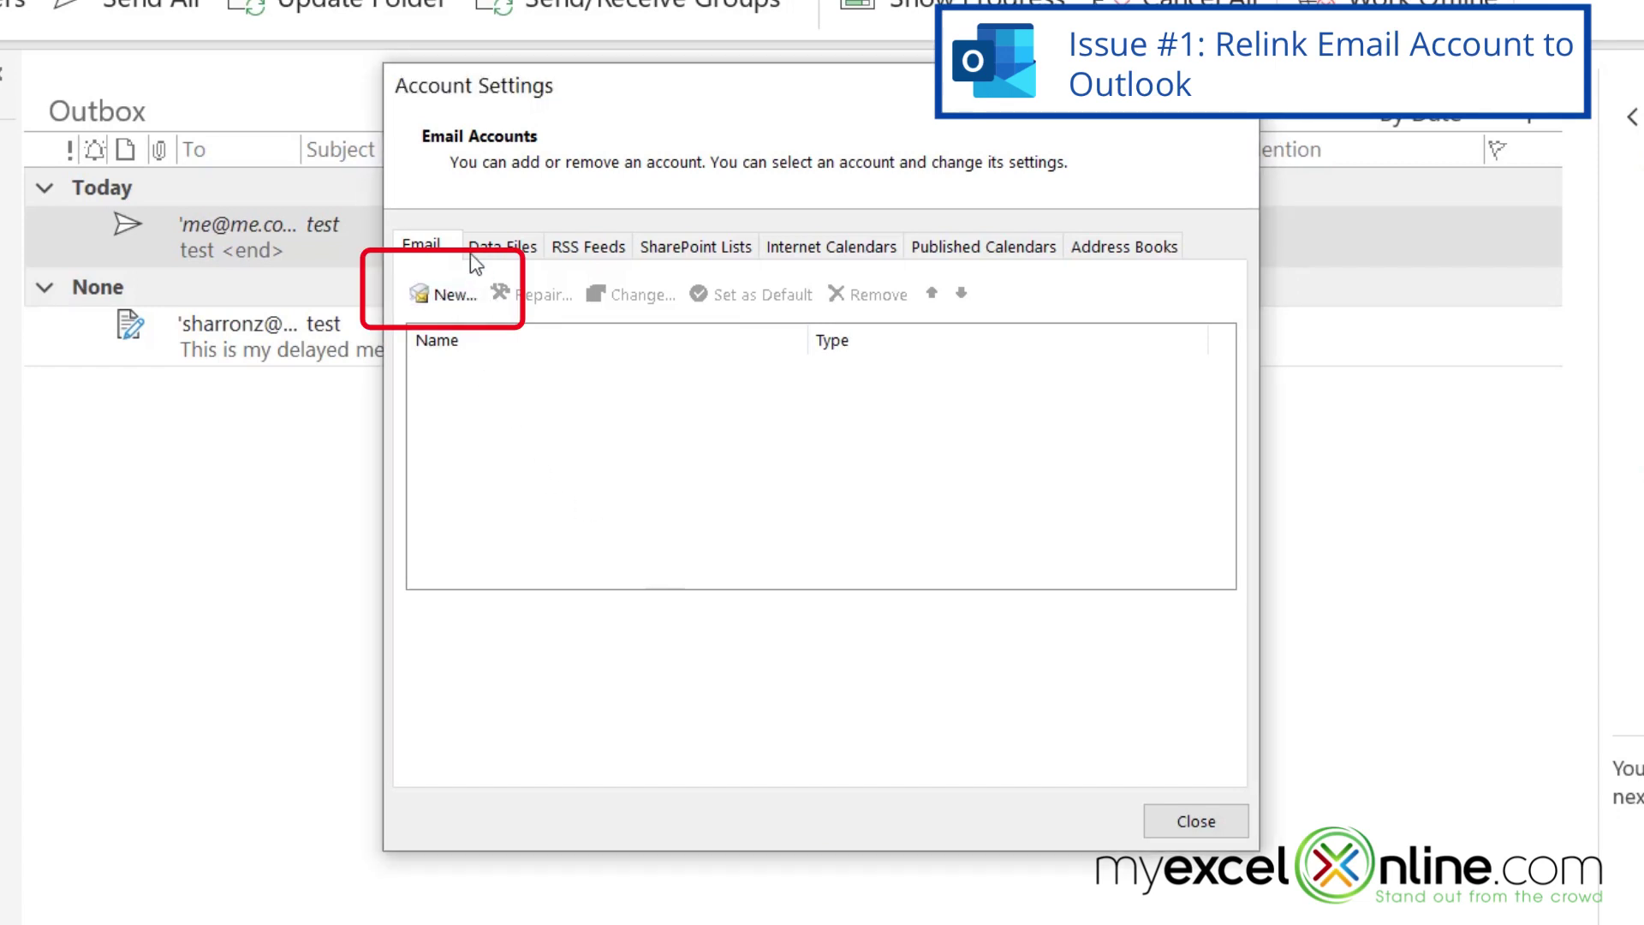
- Add the Outlook.com account back using its email address, connect it, and close Account Settings
click(449, 296)
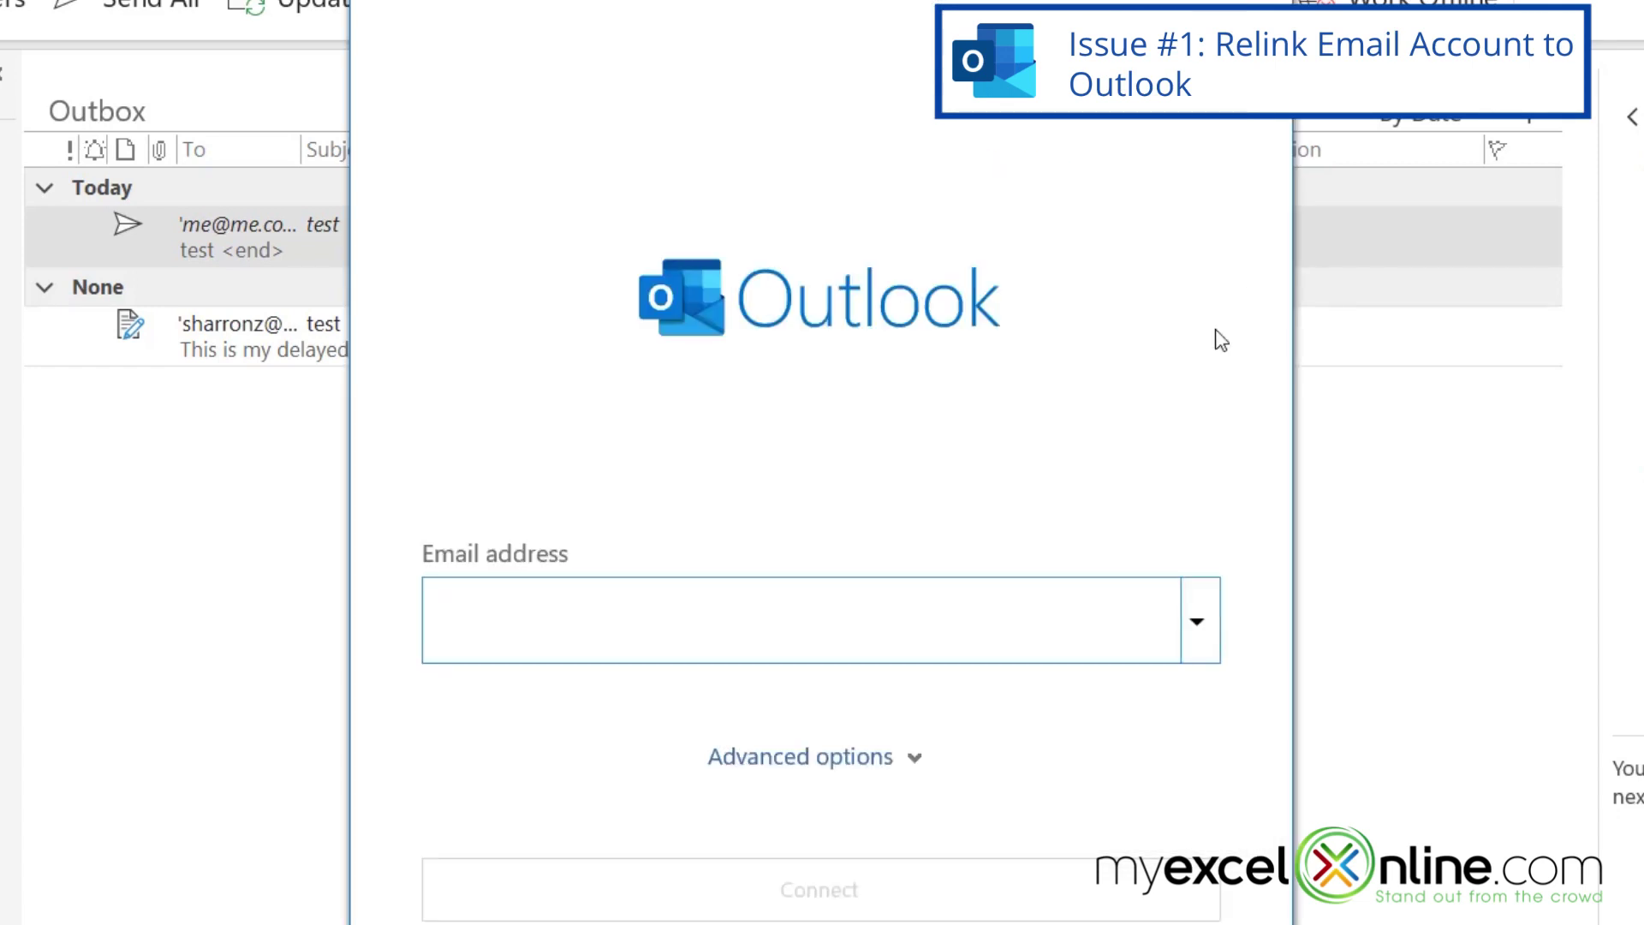
click(788, 899)
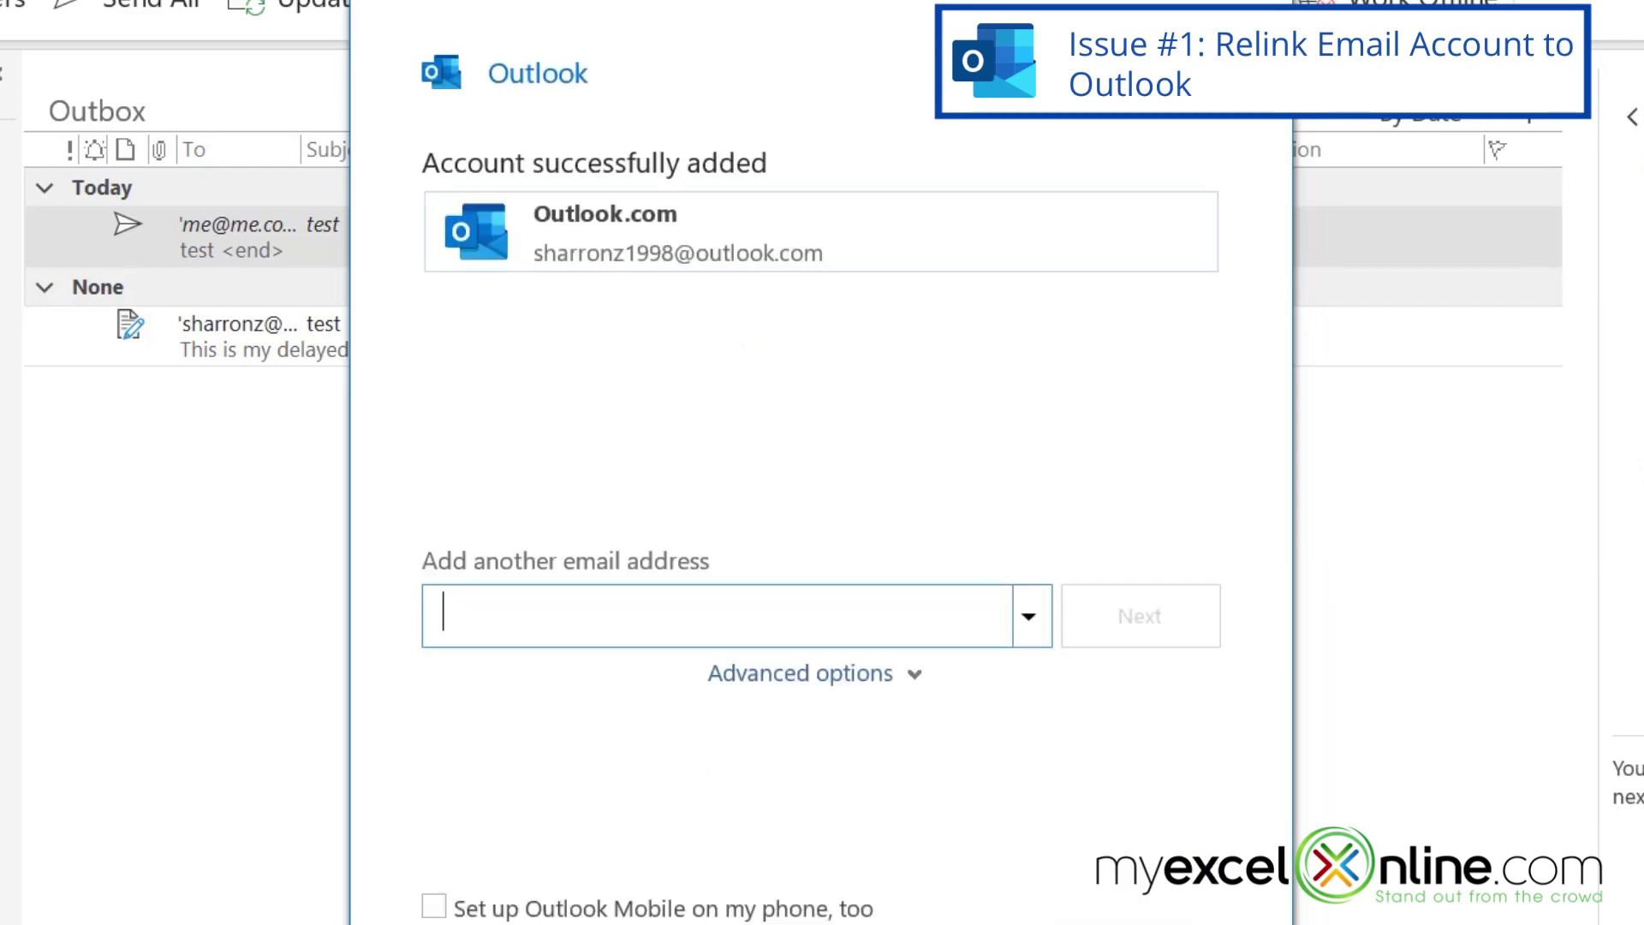
click(1126, 920)
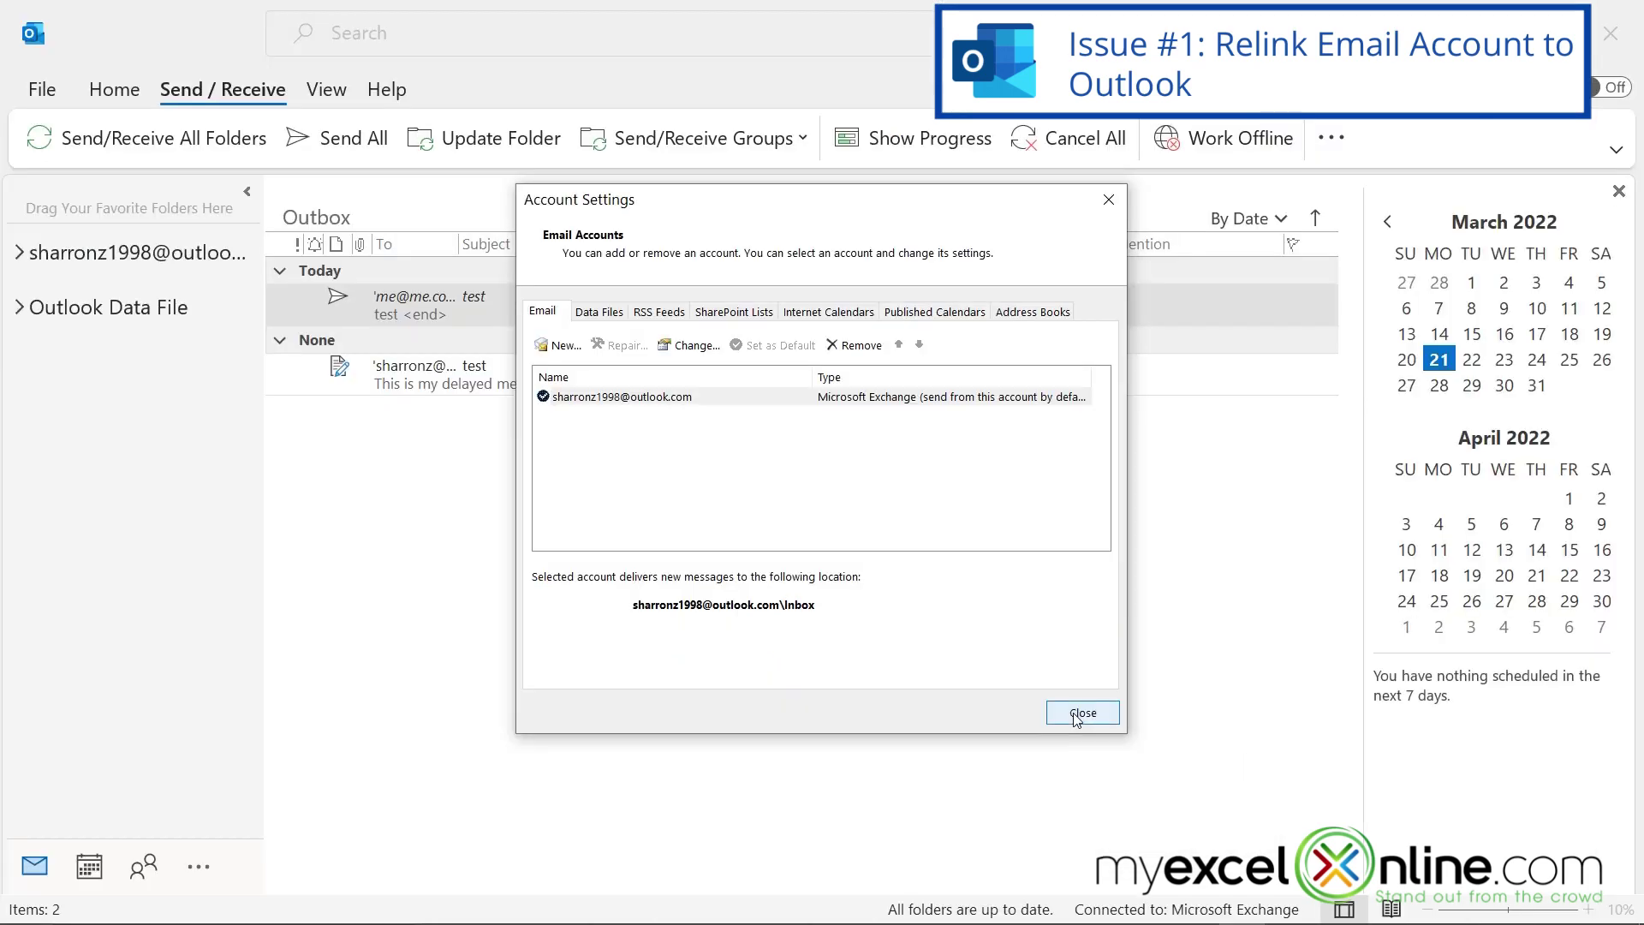
click(1080, 714)
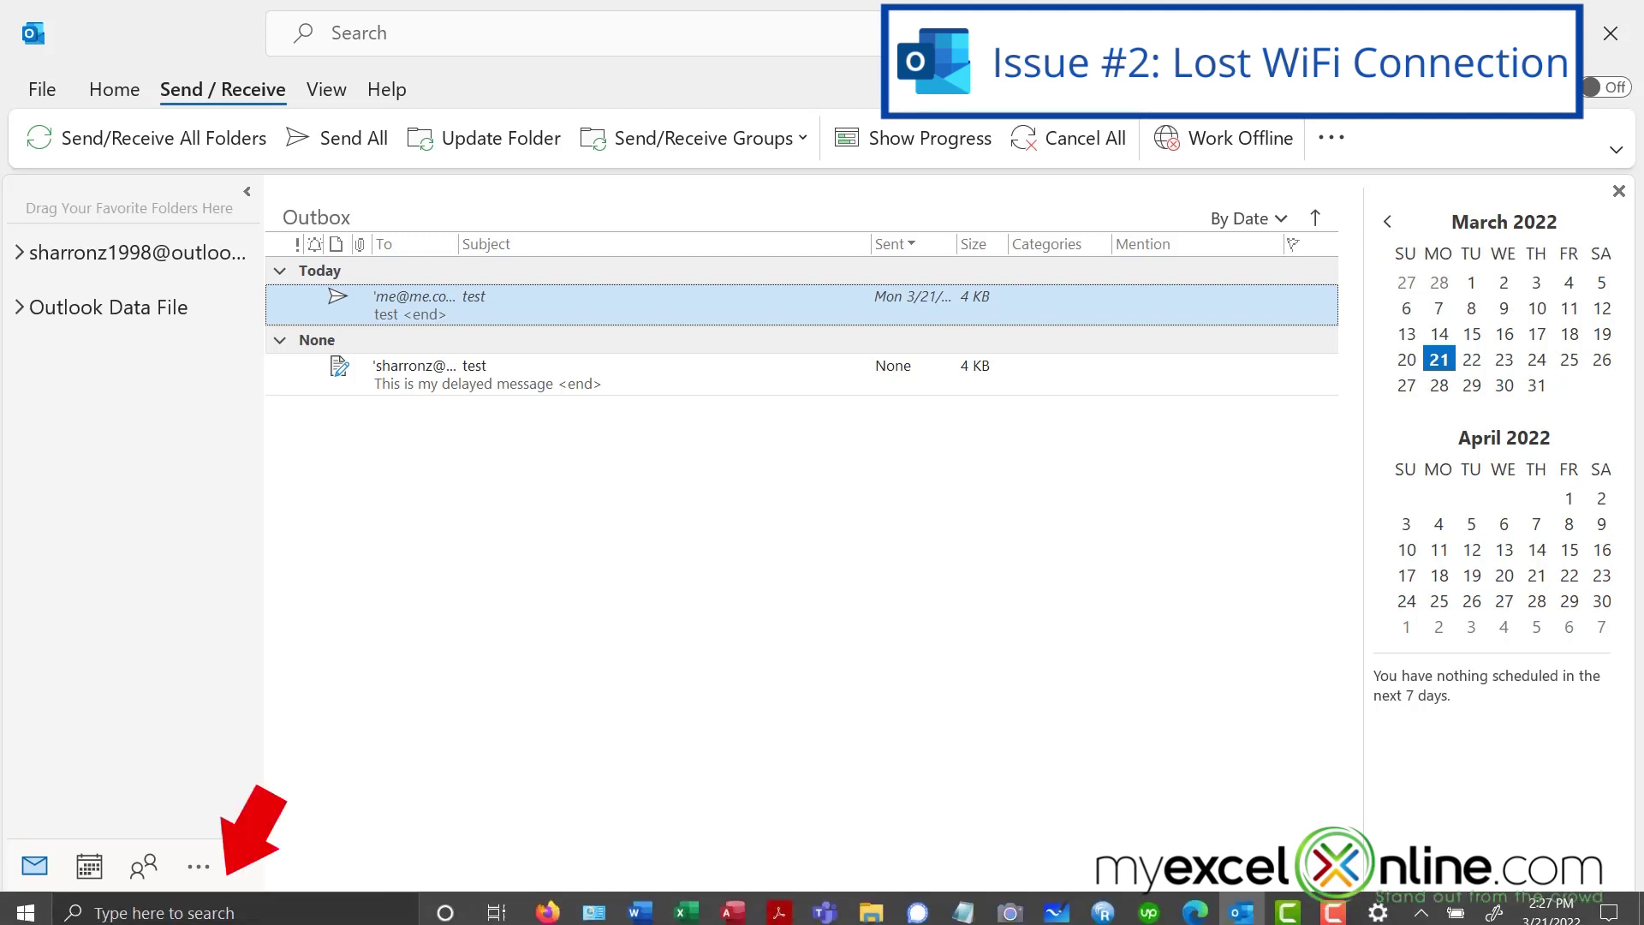
- Open Windows Network status via a 'netw' search and list the available Wi-Fi networks
click(137, 910)
text(netwo)
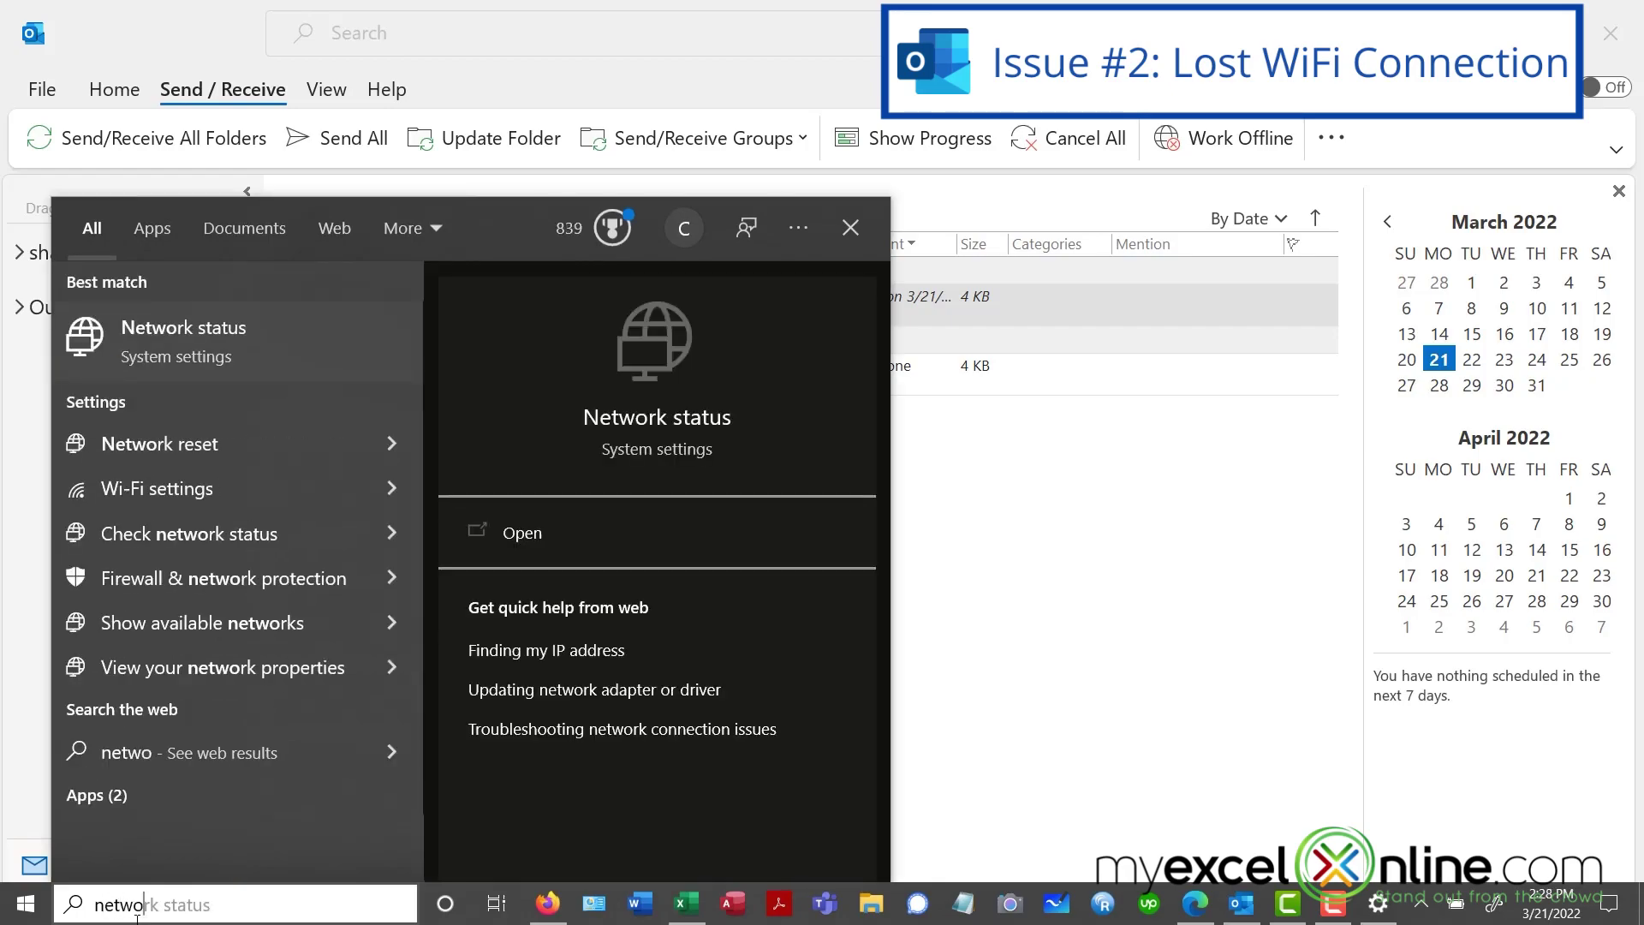
key(Return)
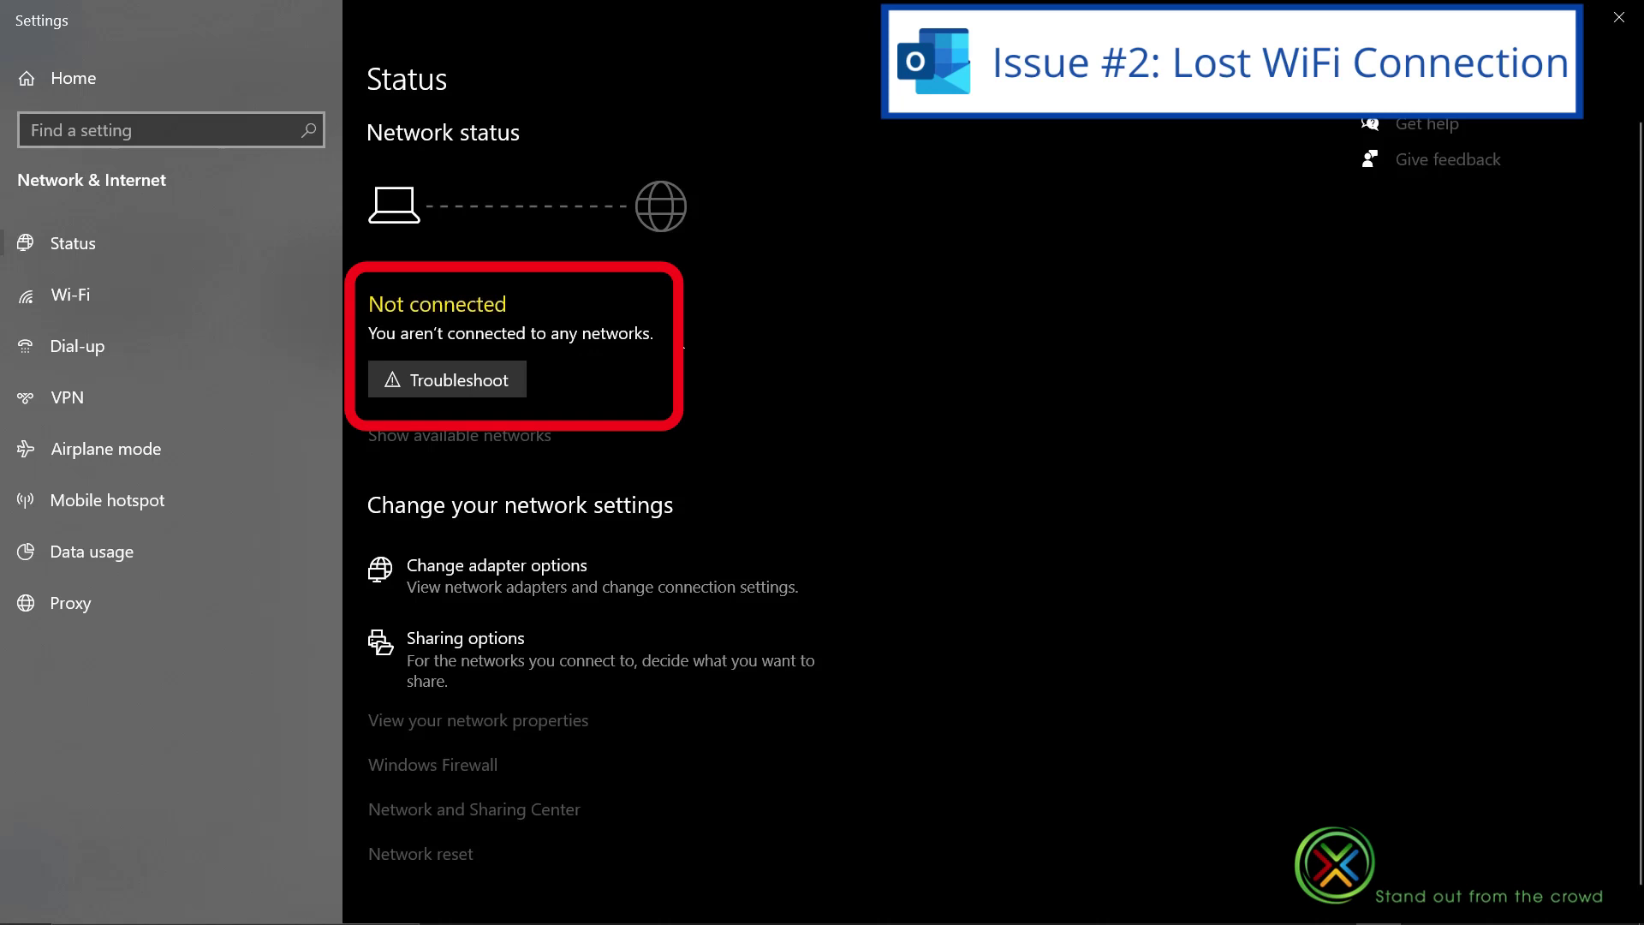
click(424, 439)
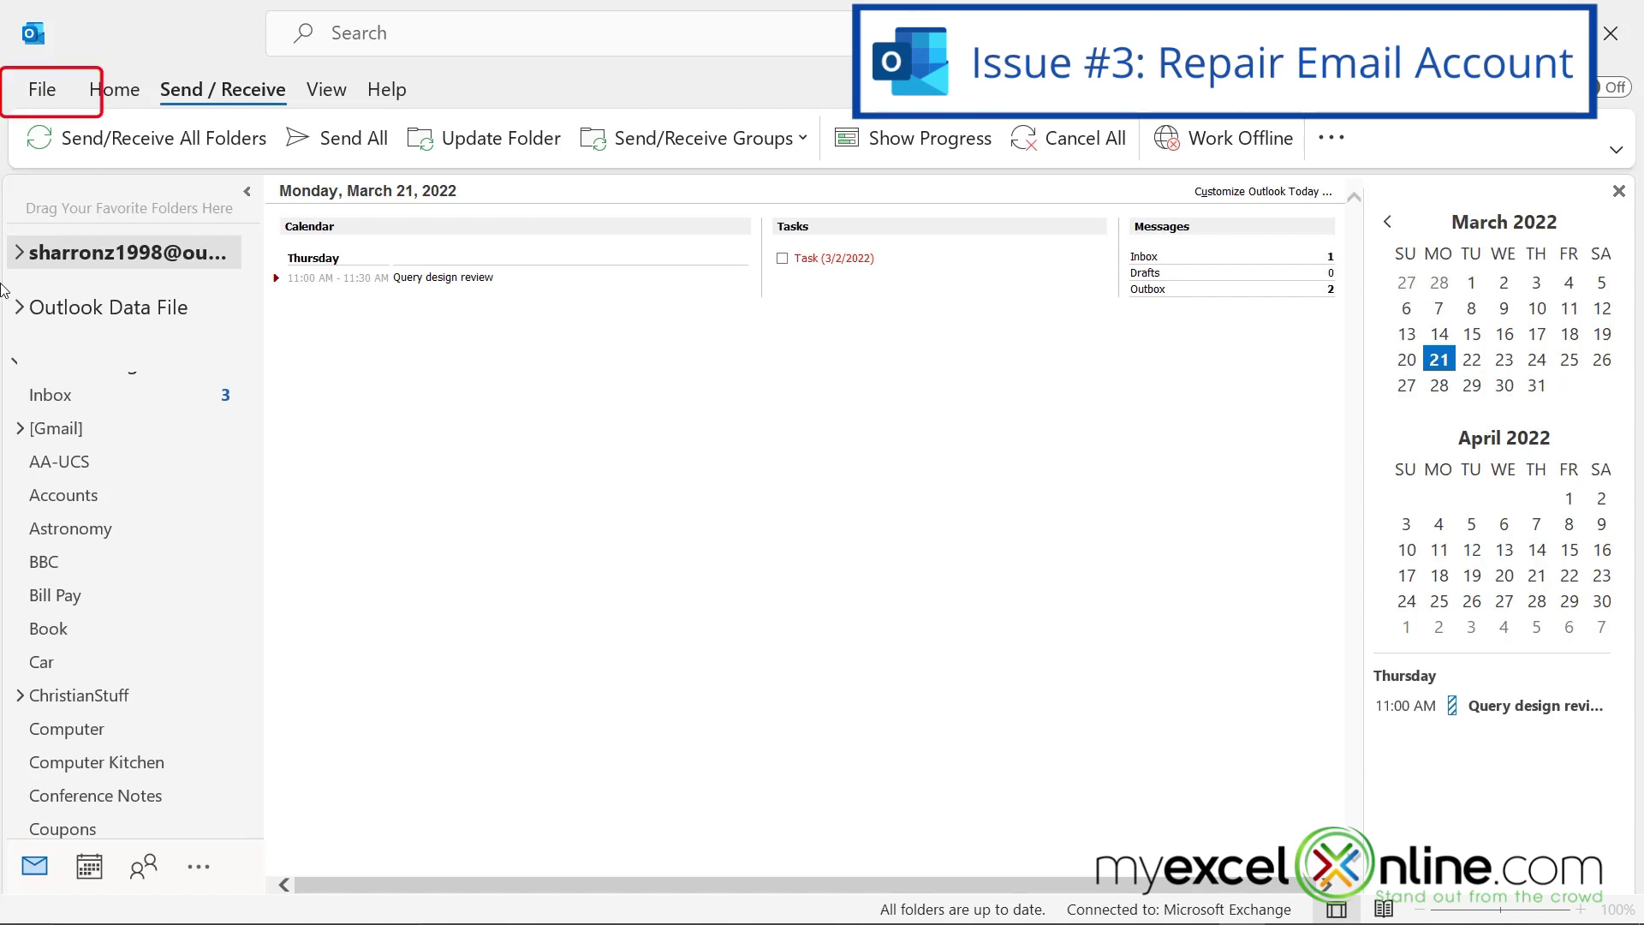
- Run Repair on the Gmail account from Account Settings and close the success confirmation
click(42, 89)
click(343, 355)
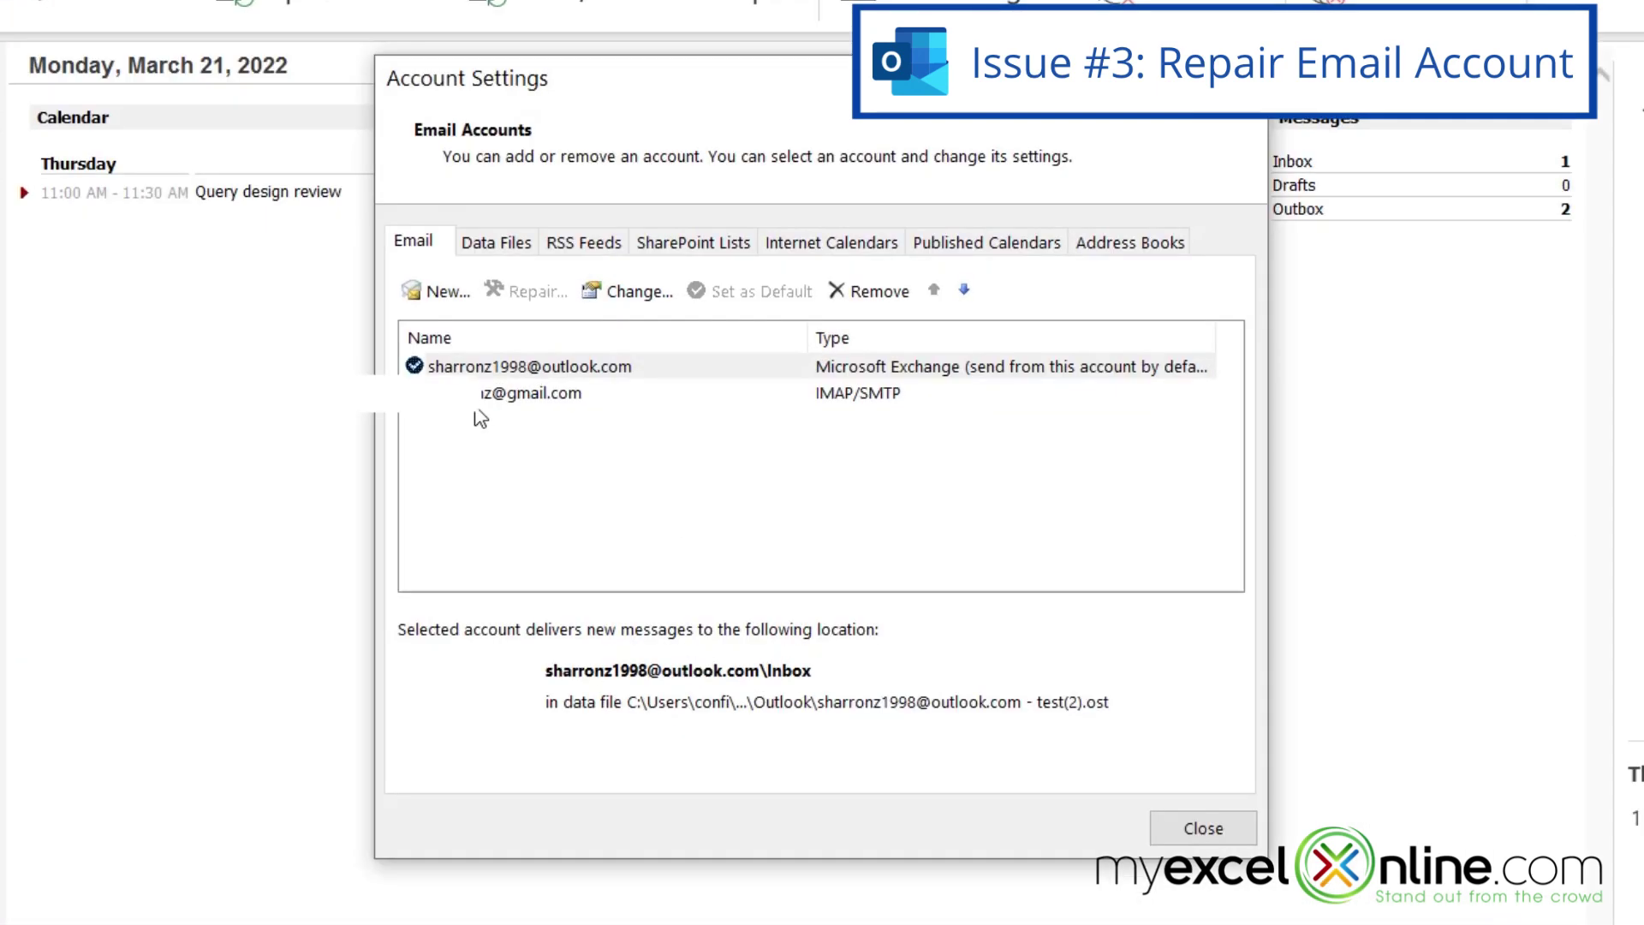
click(671, 415)
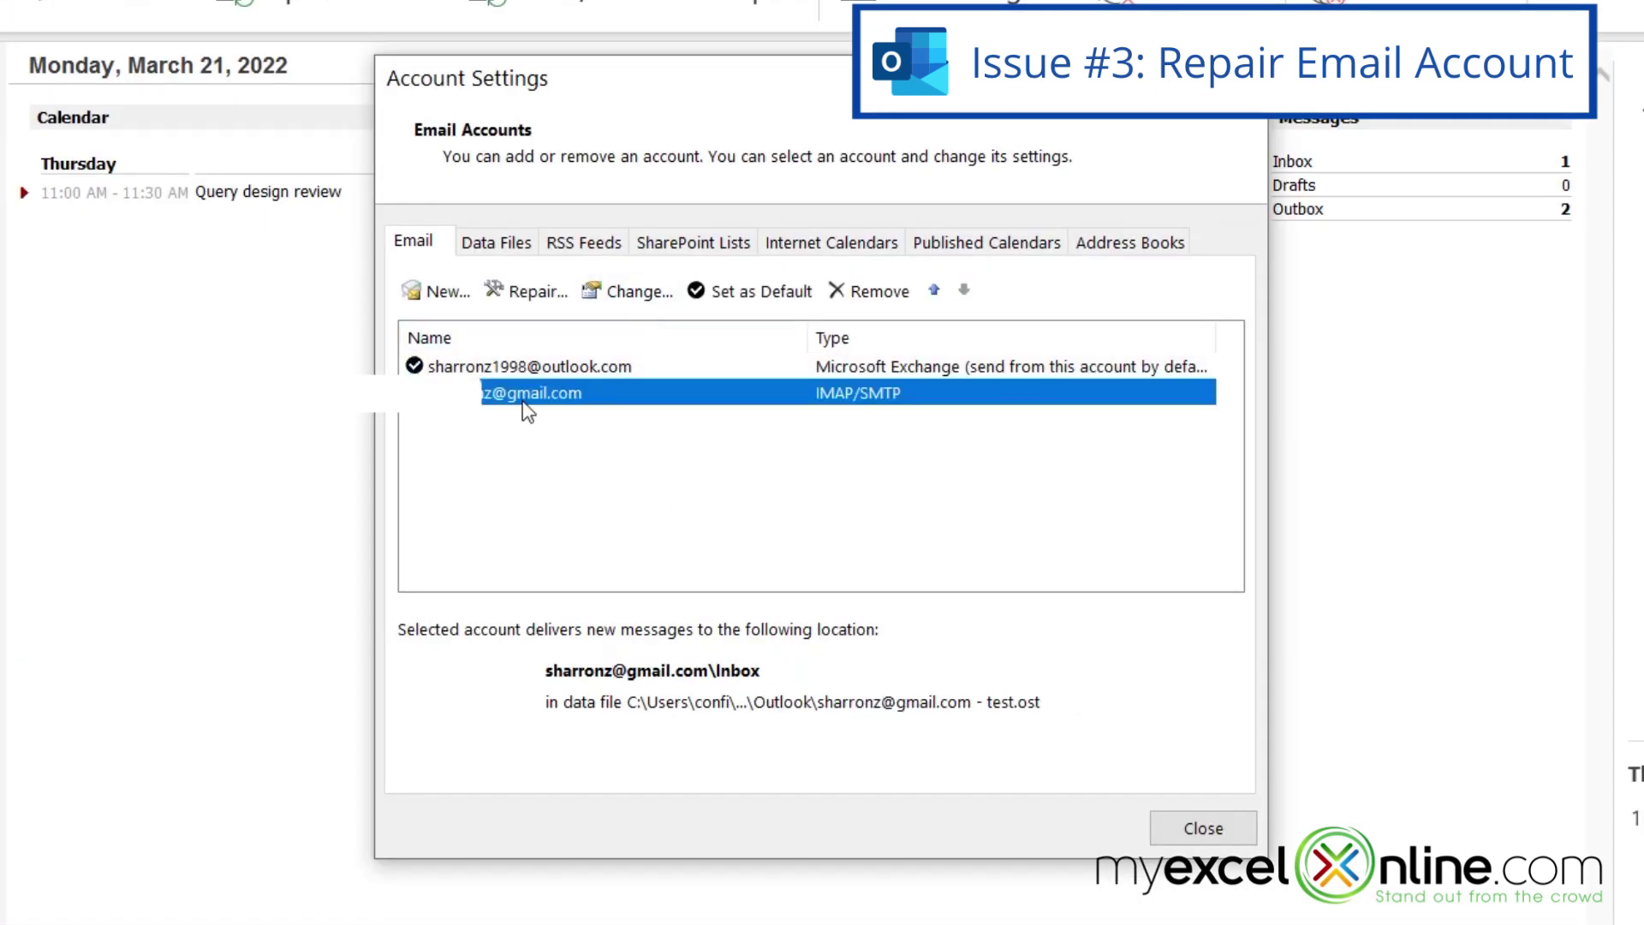
click(526, 290)
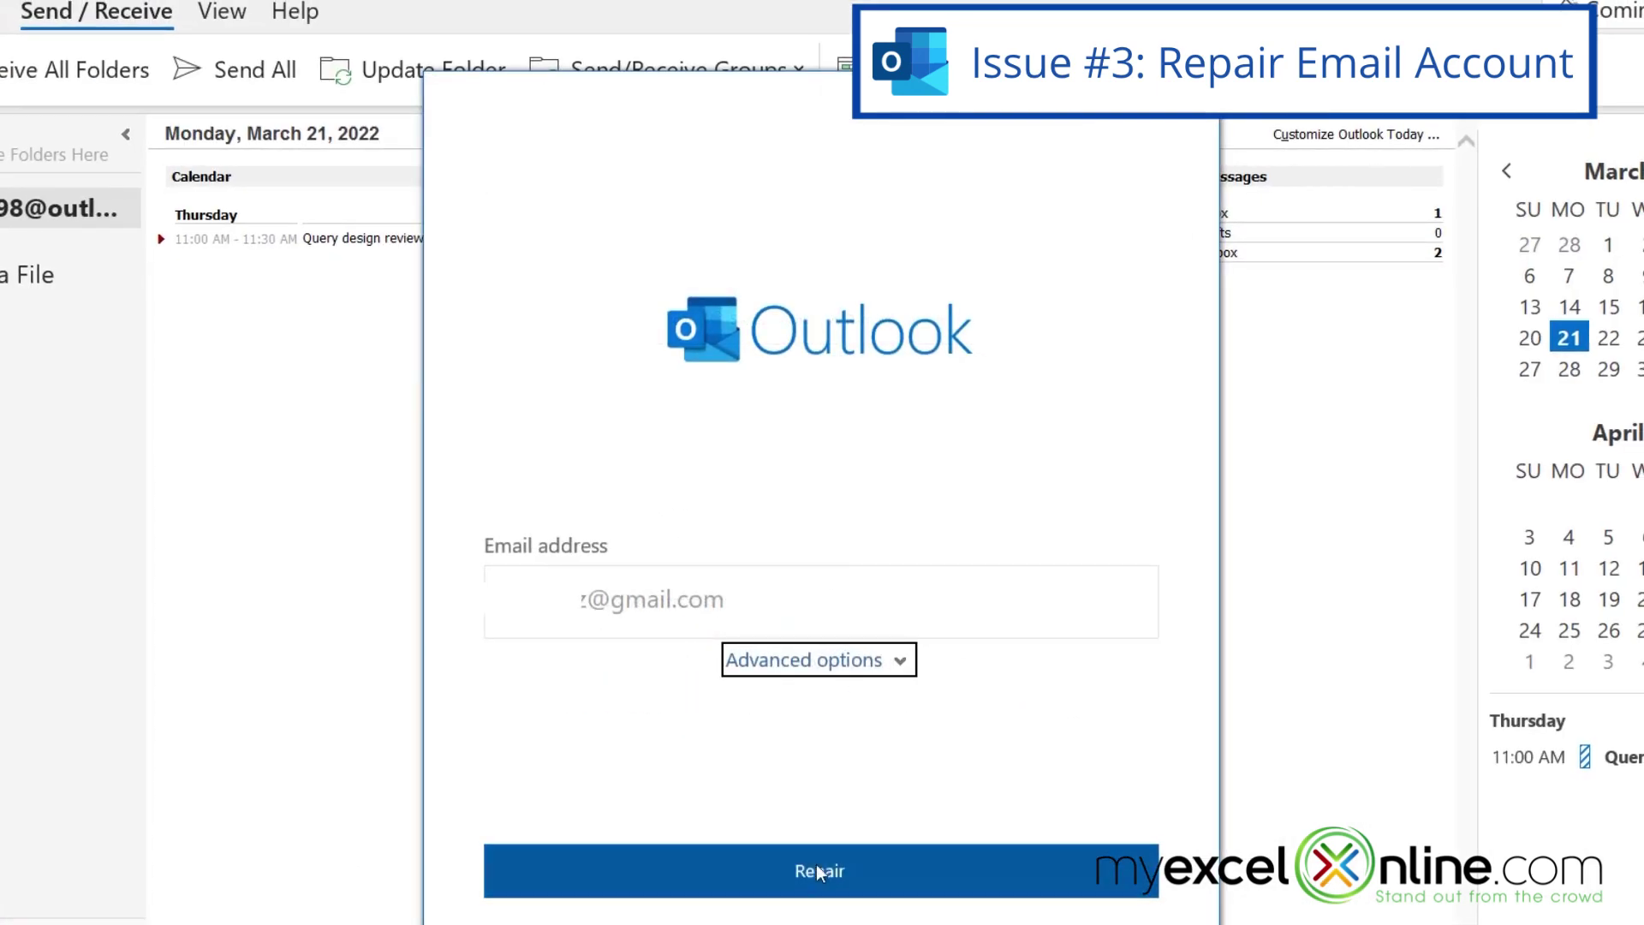
click(818, 877)
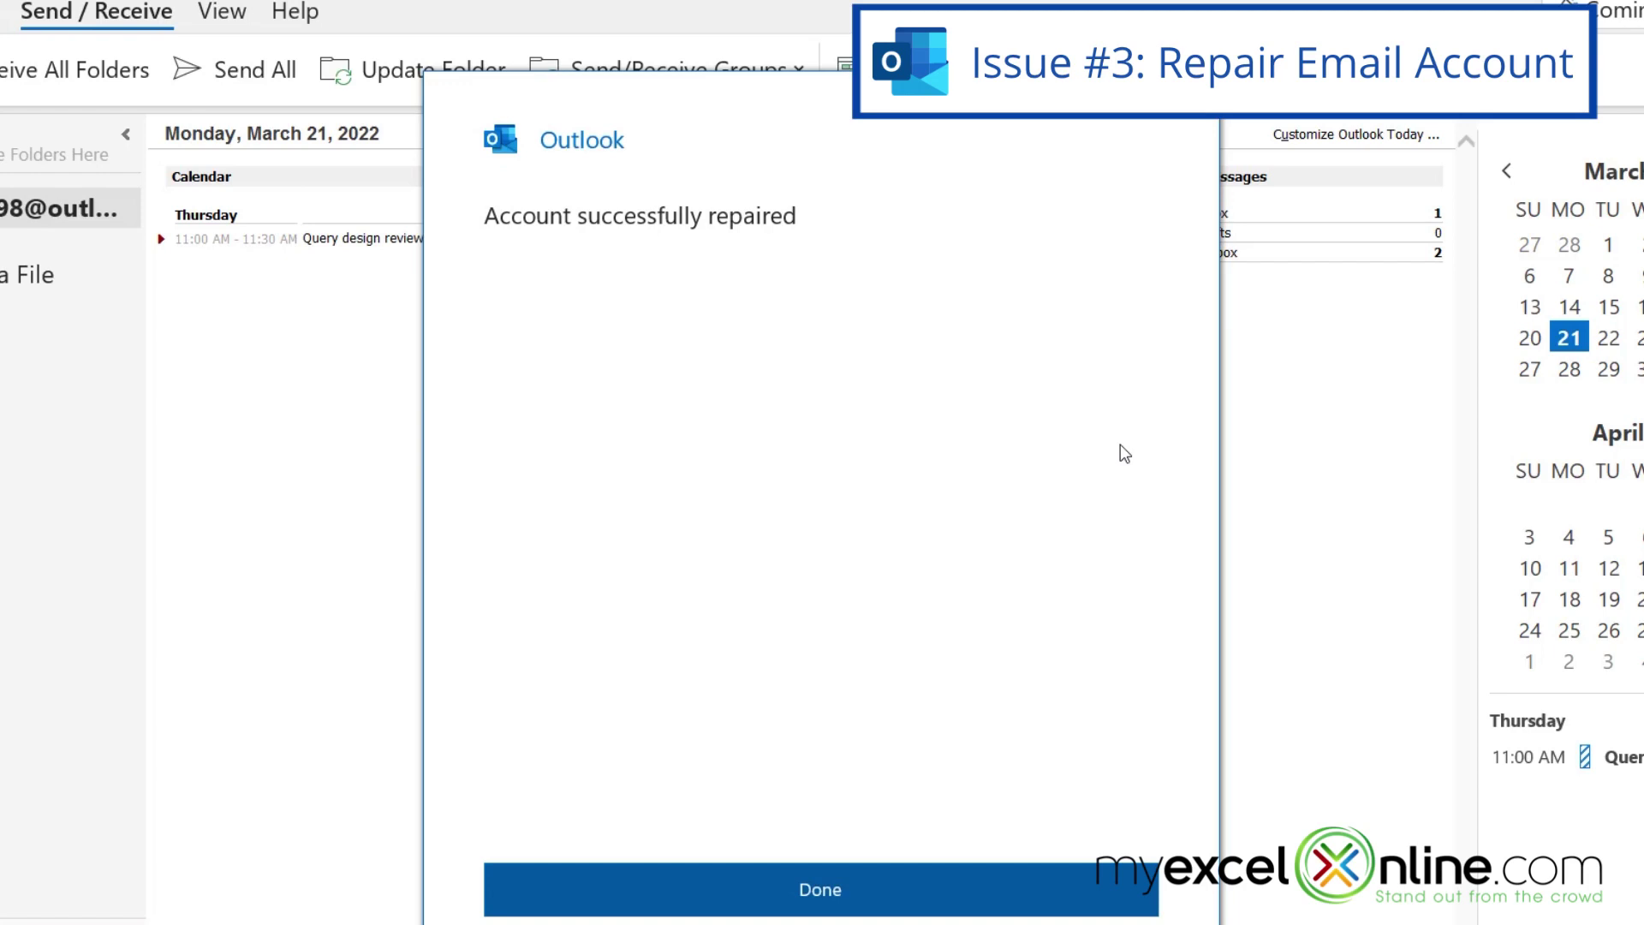
click(752, 901)
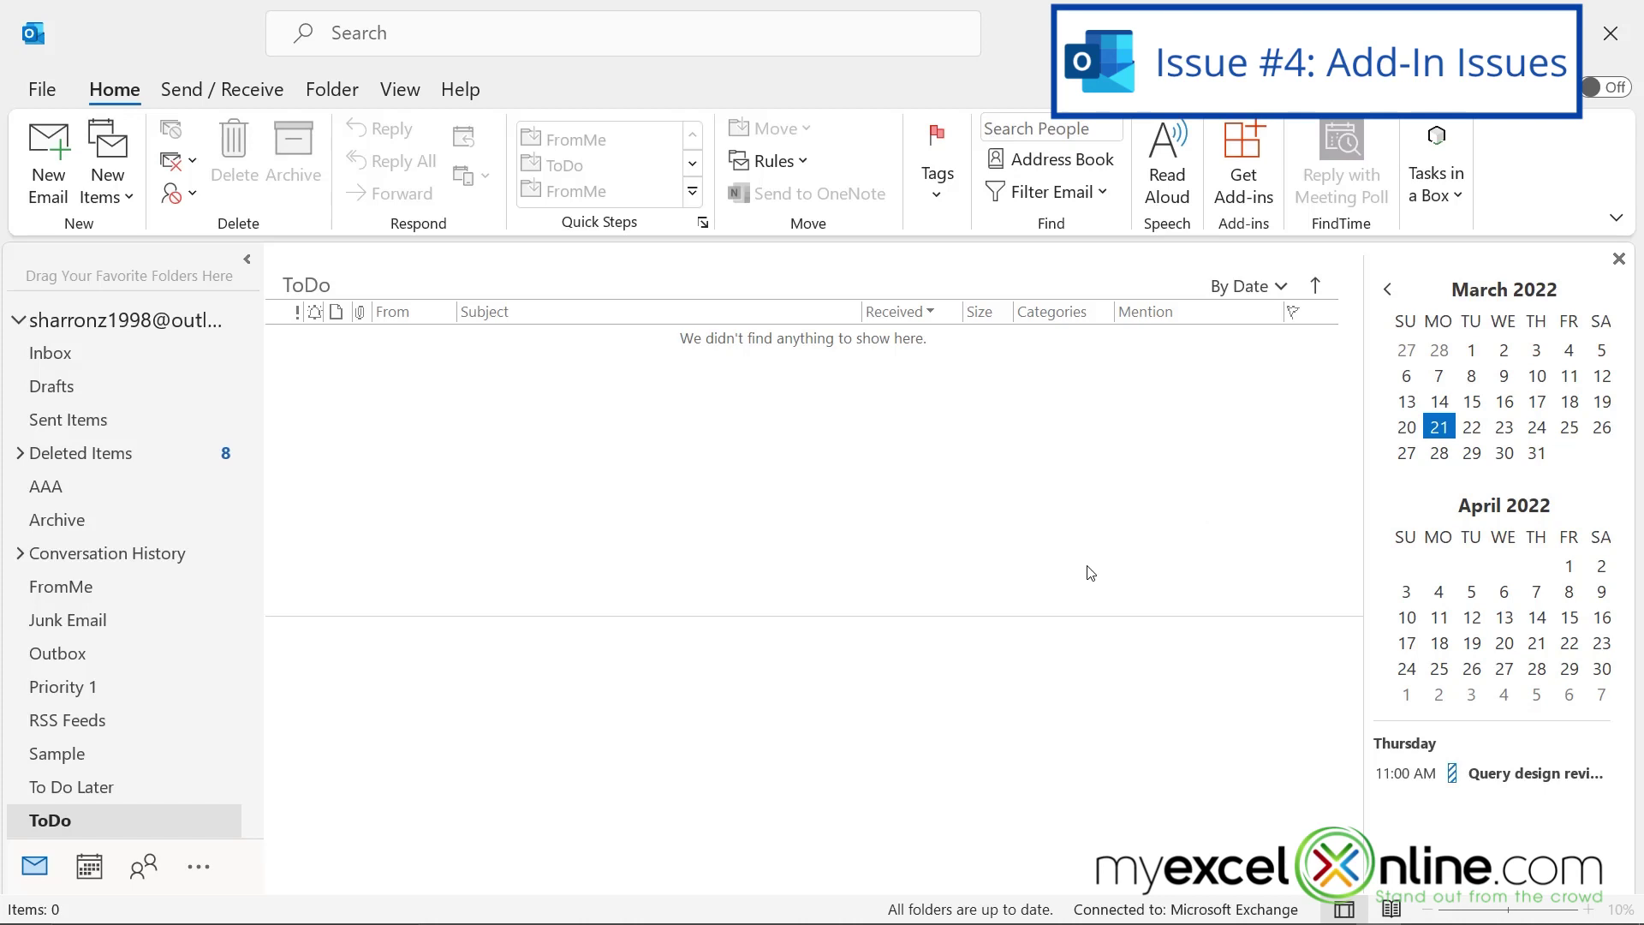
- Remove the Tasks in a Box add-in from My add-ins and close the Add-ins window
click(1248, 162)
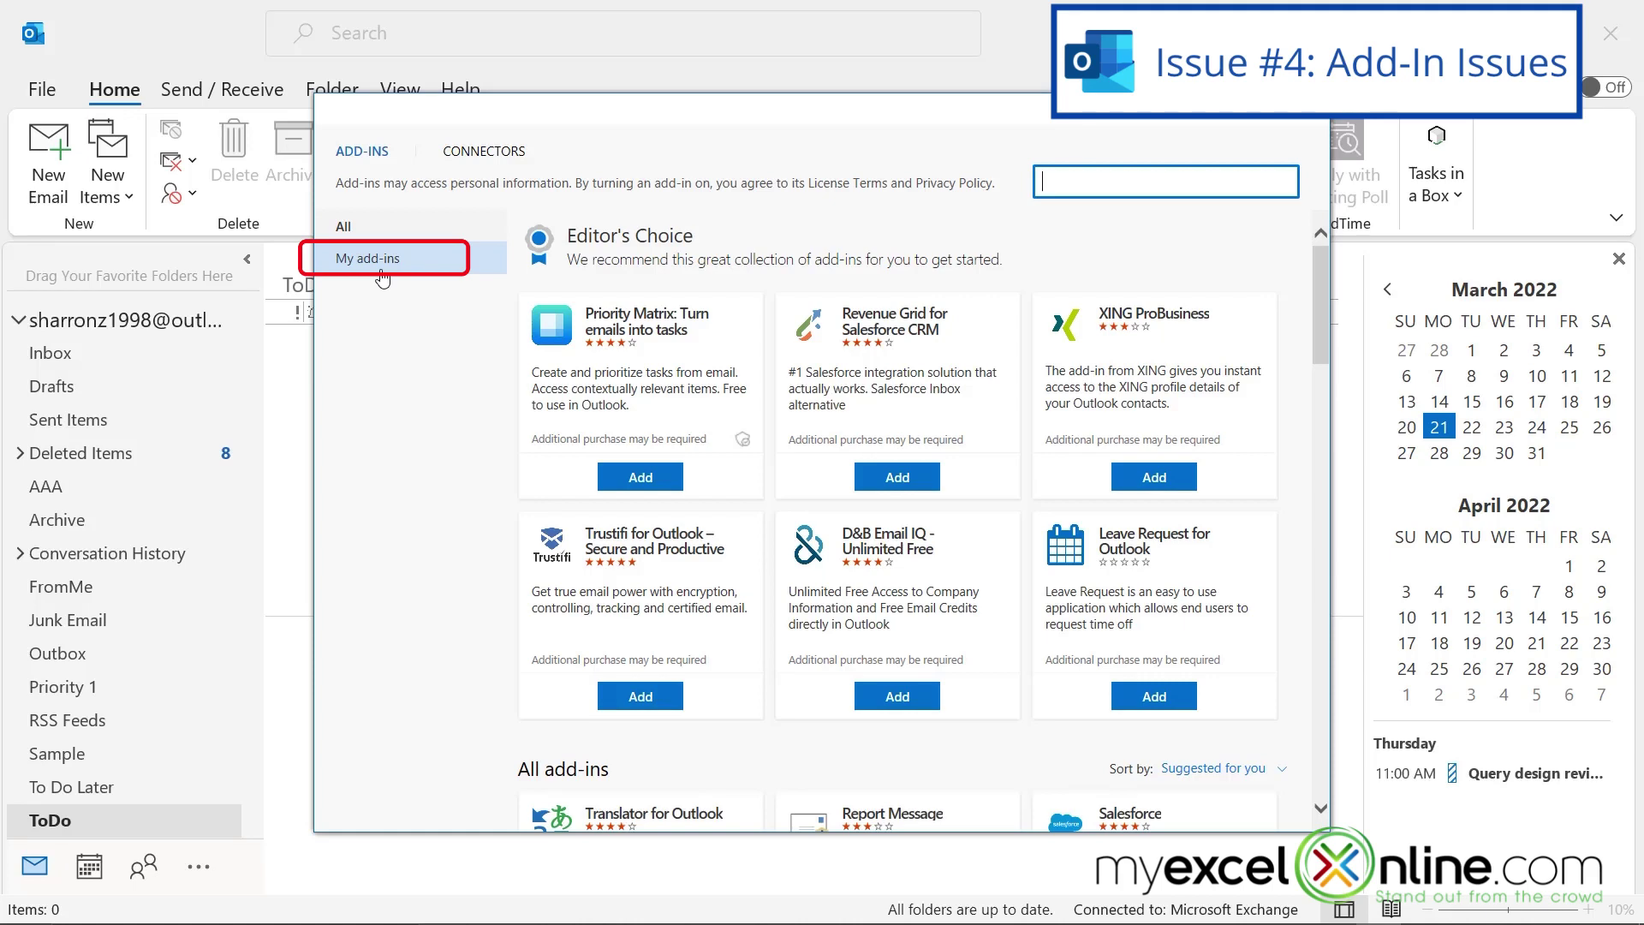
click(382, 260)
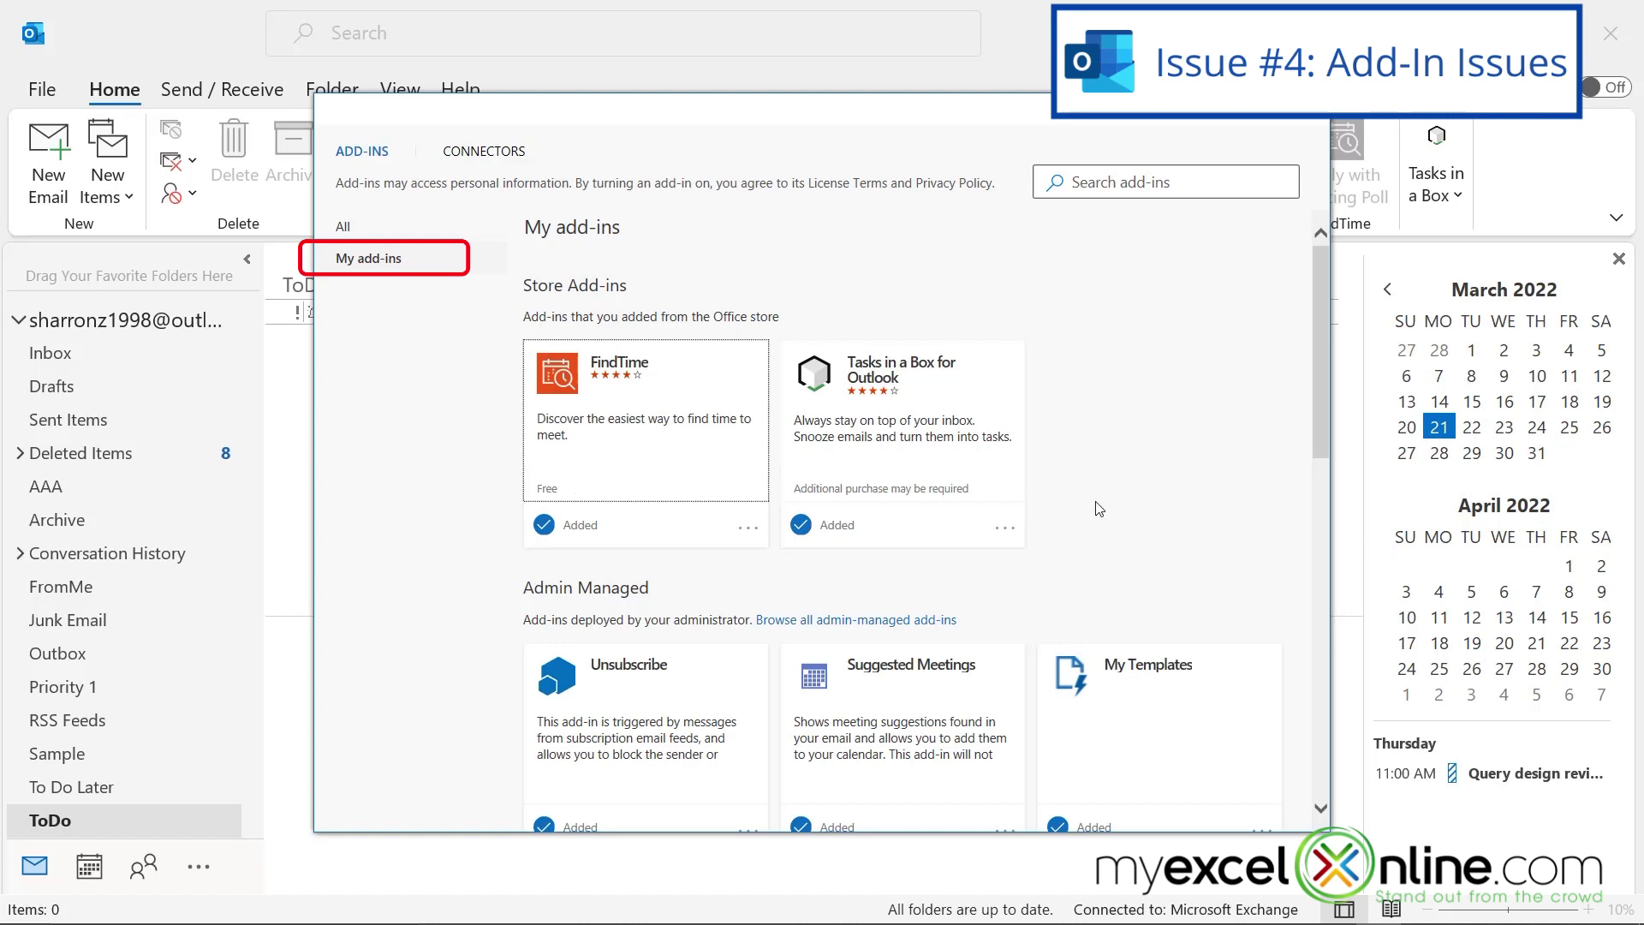
click(1007, 531)
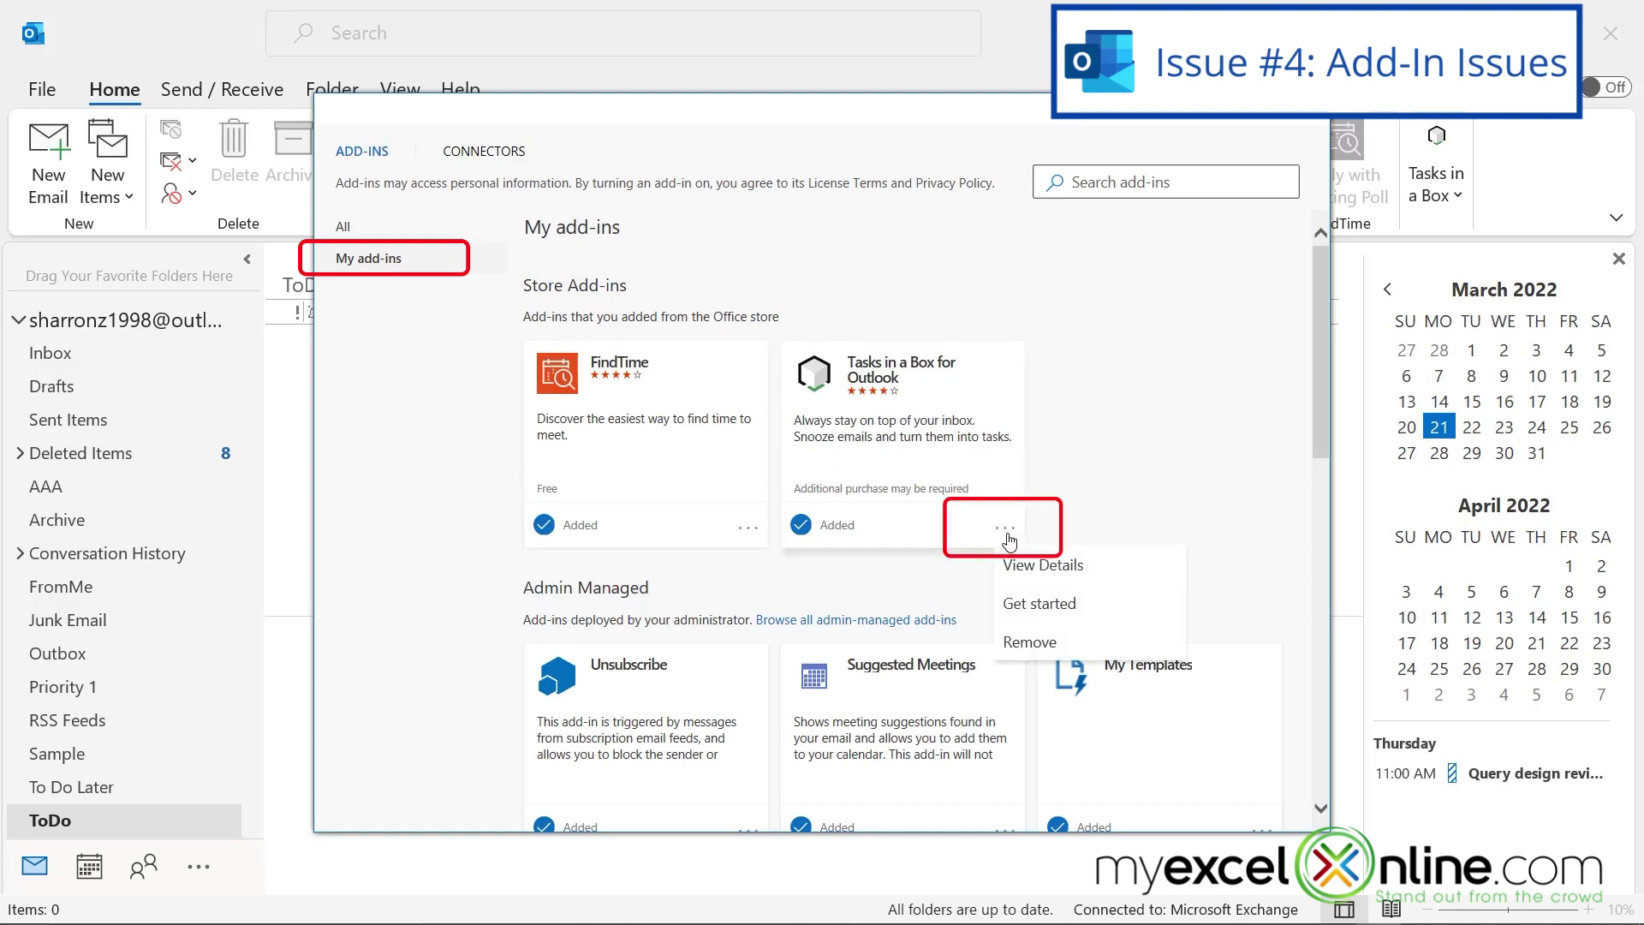
click(1025, 644)
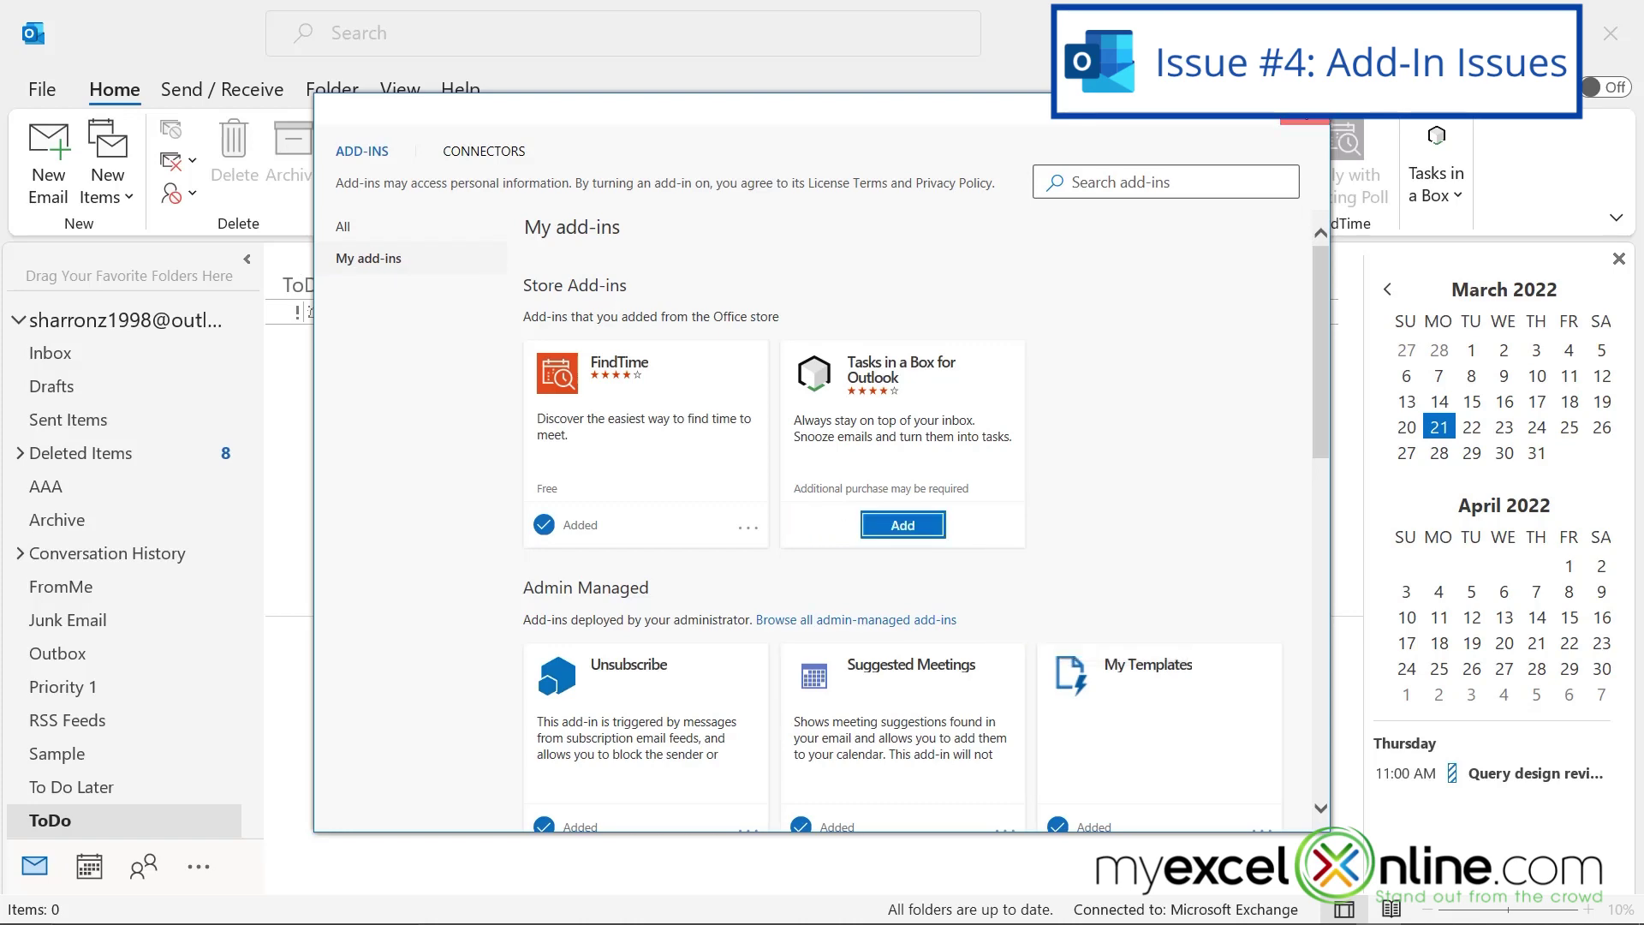
click(1311, 111)
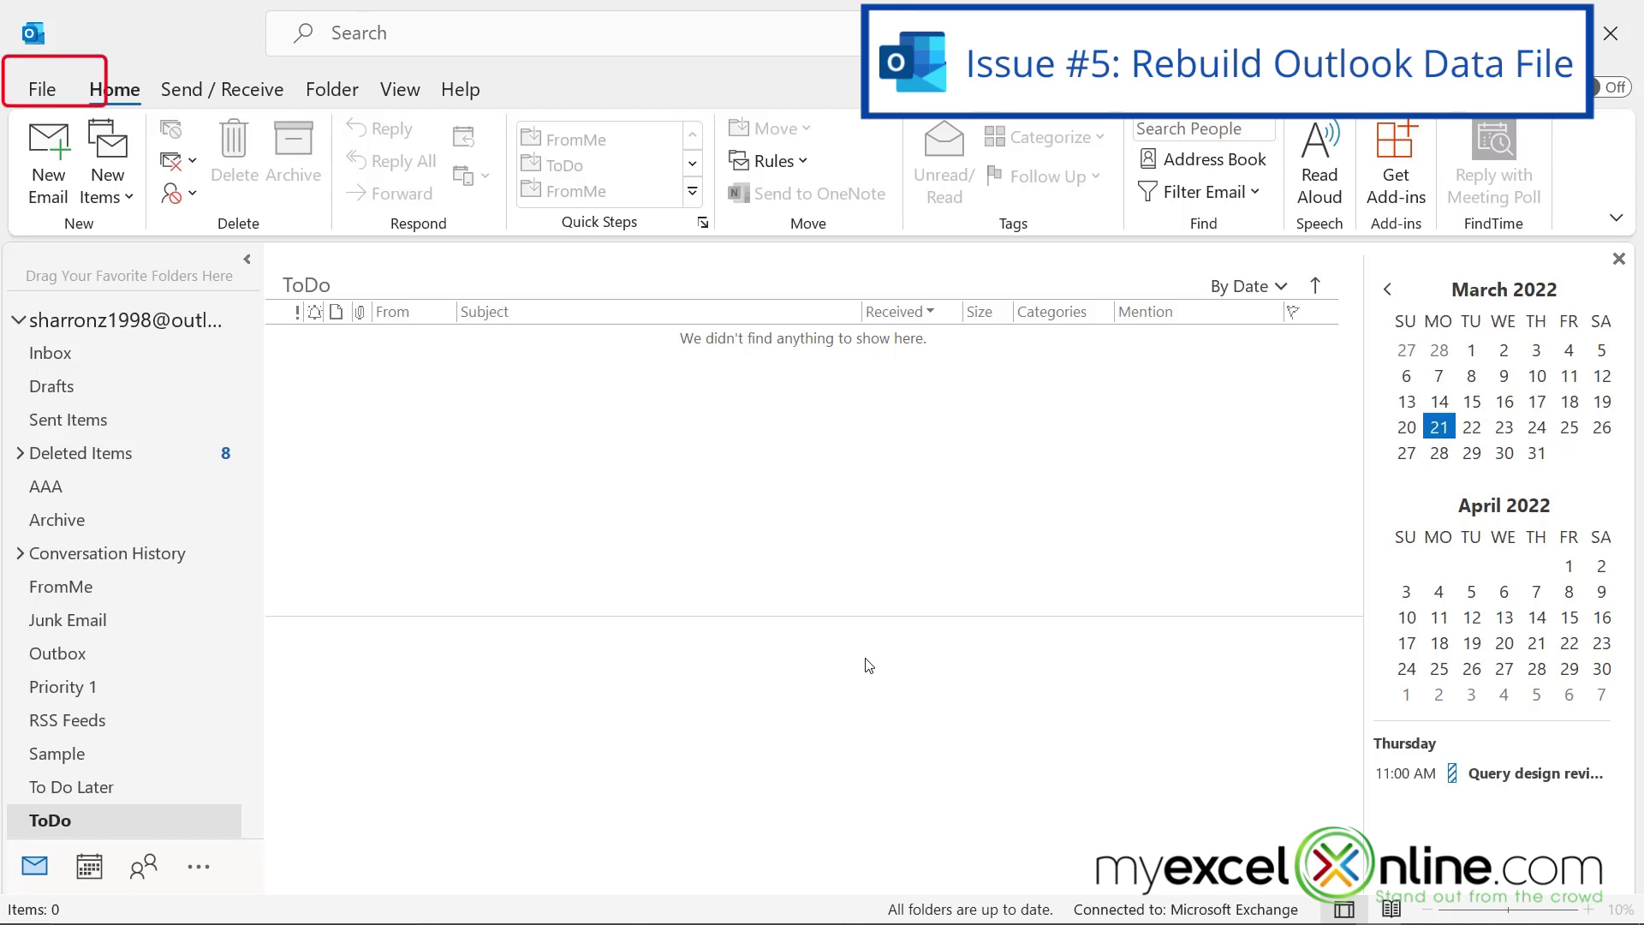
- Open Account Settings on the Data Files tab to list the Outlook data files
click(38, 90)
click(307, 321)
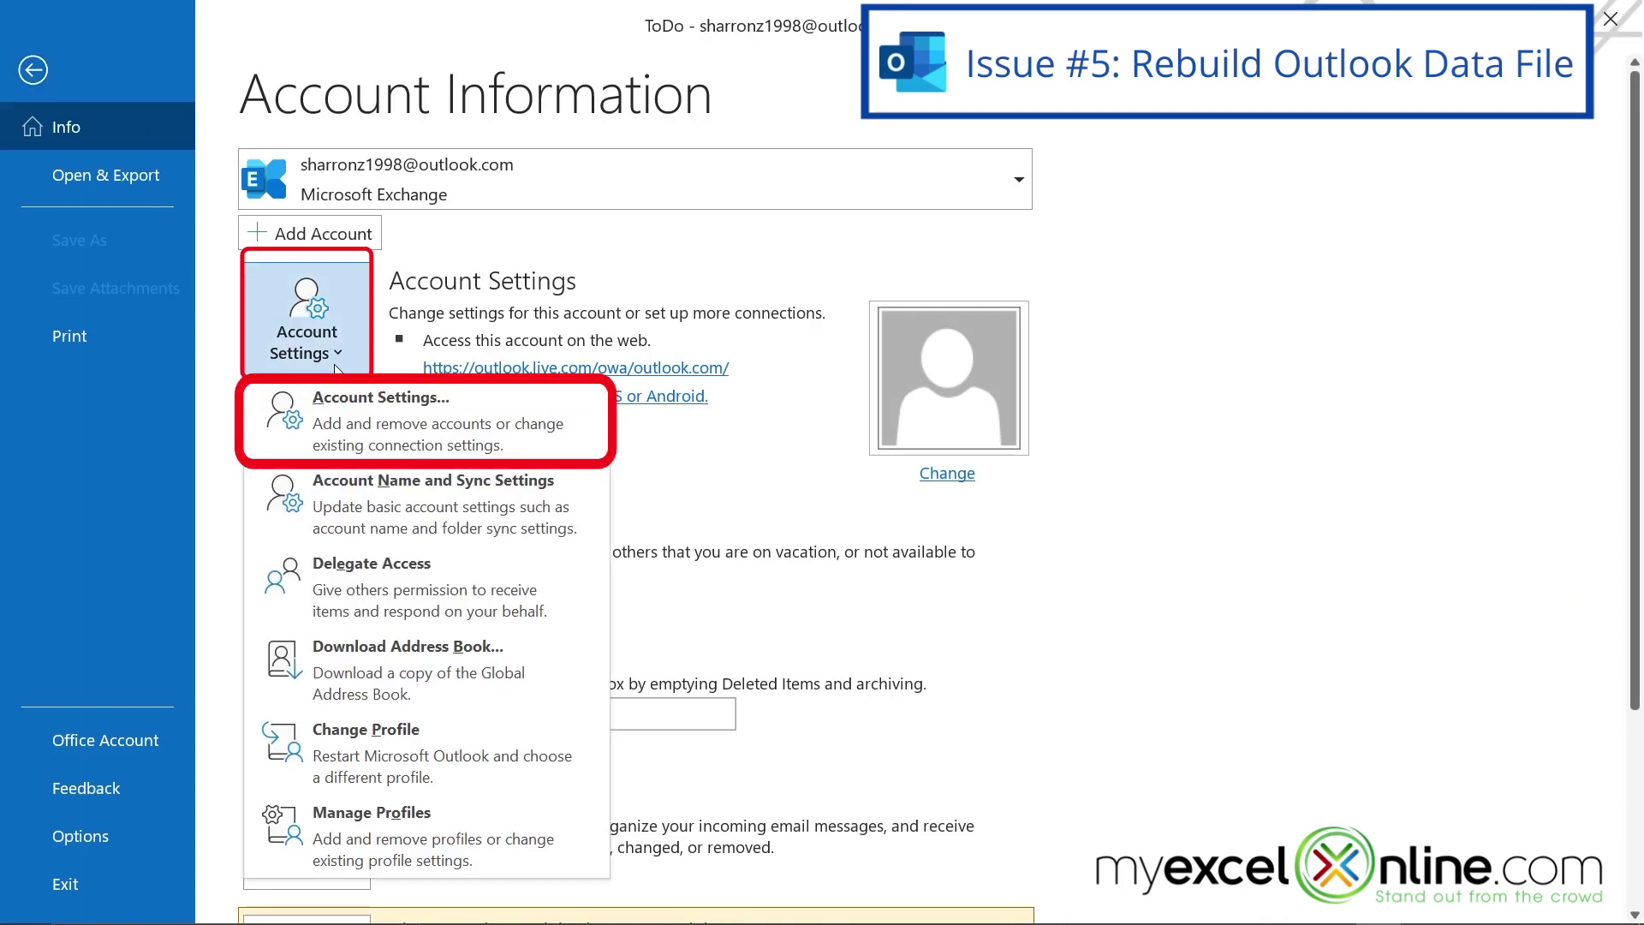
click(411, 439)
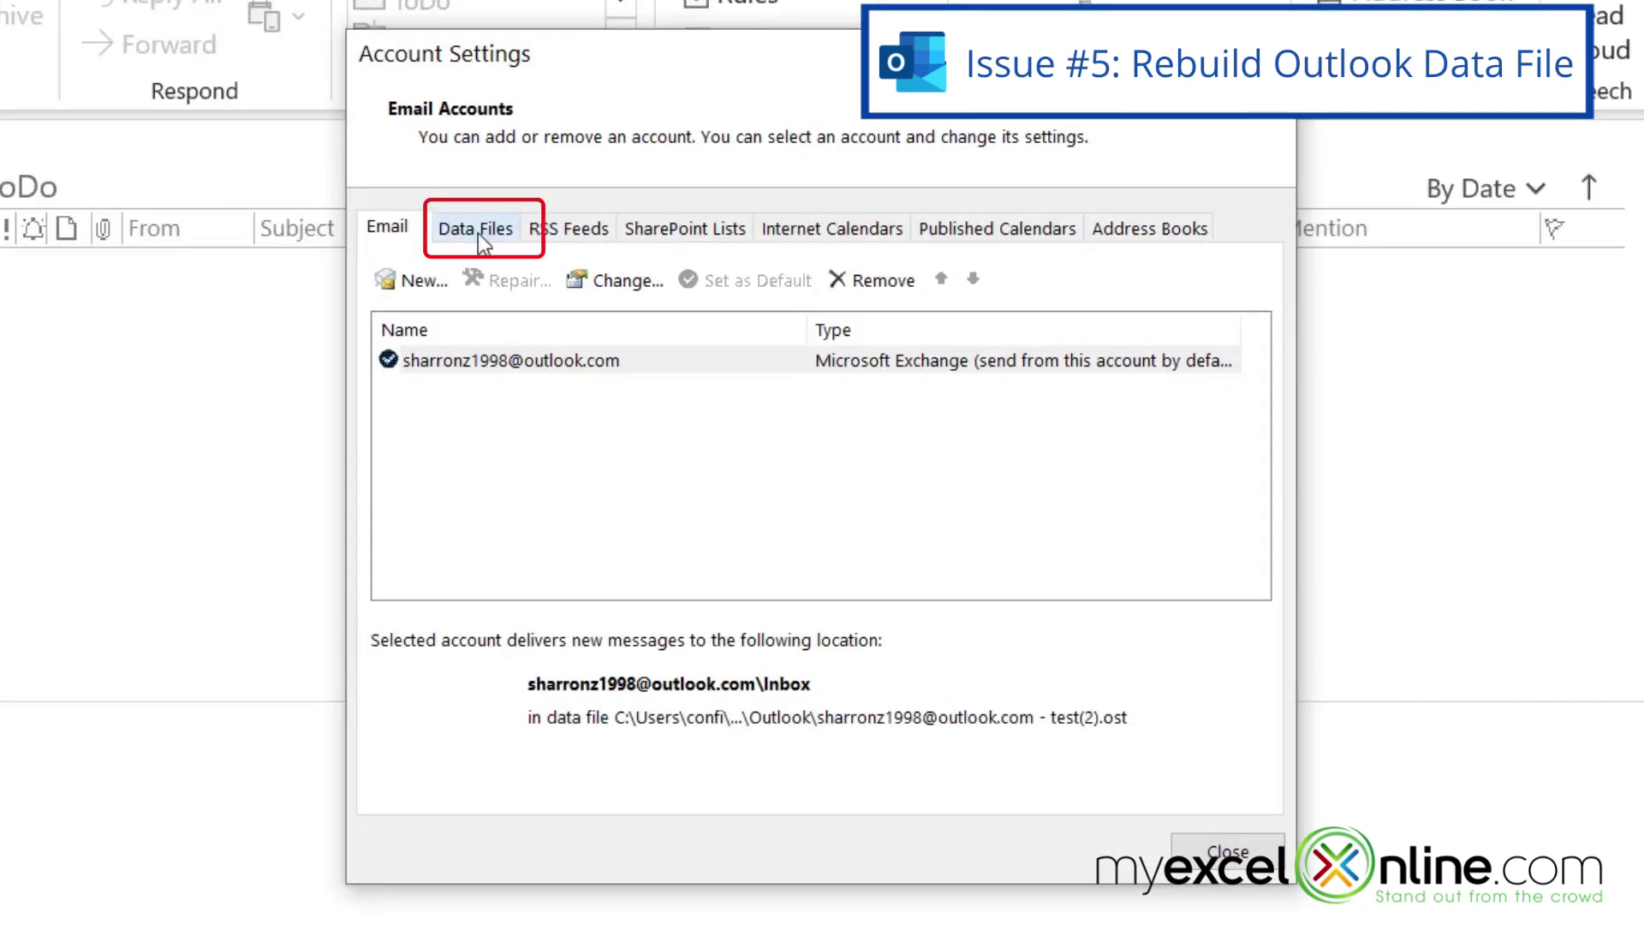
click(478, 231)
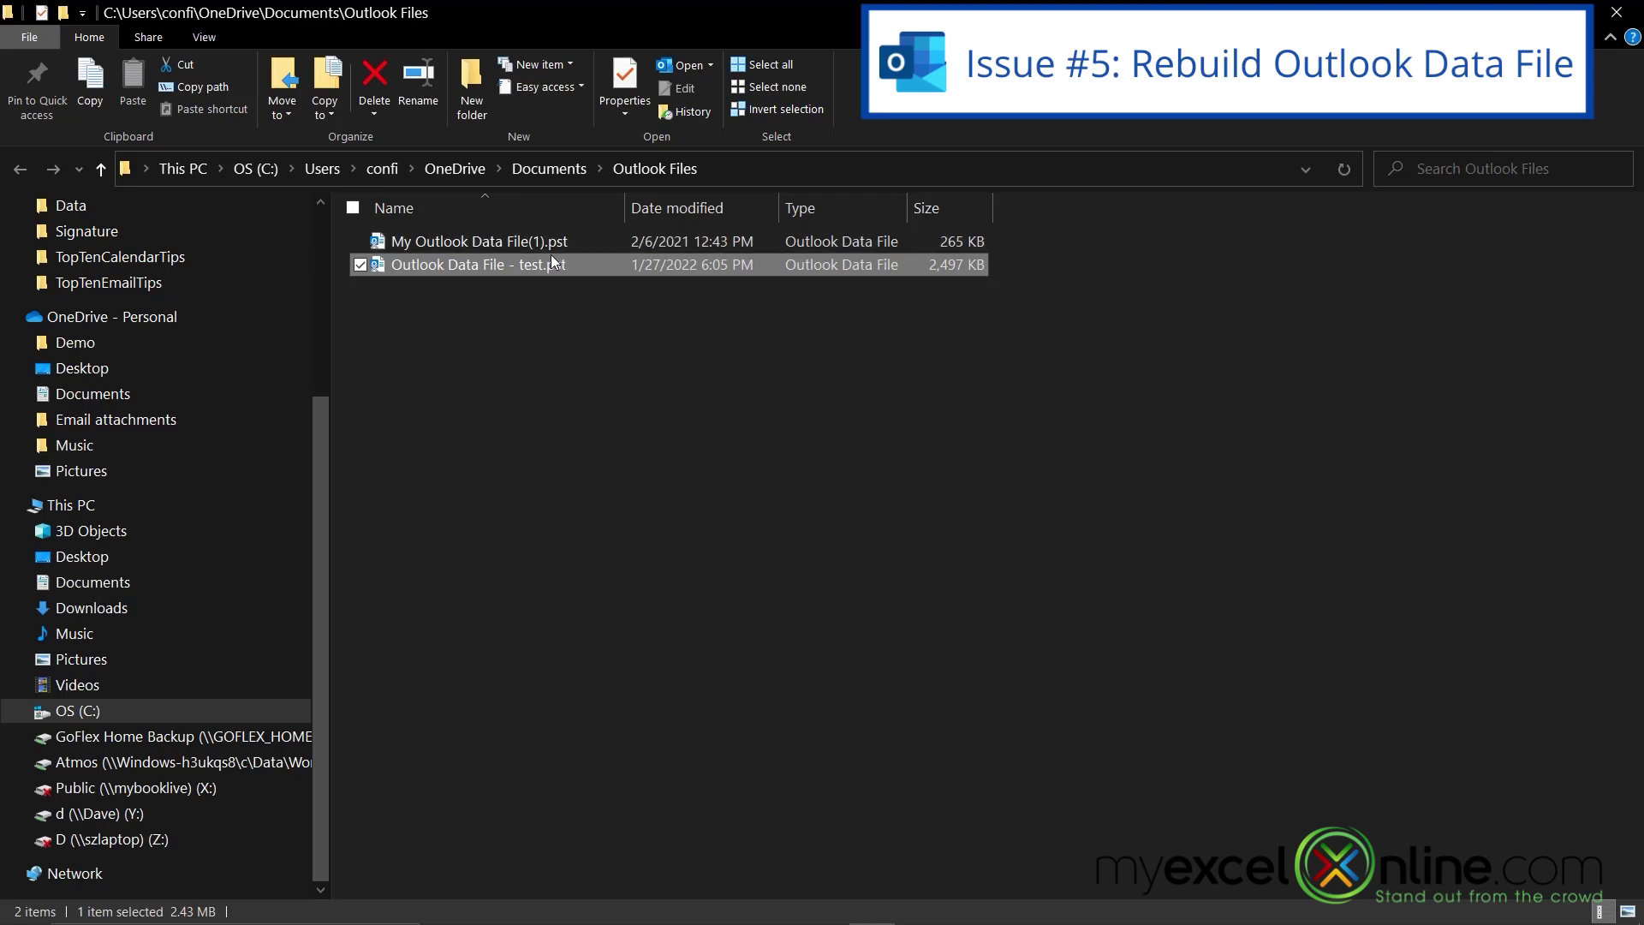
- Delete the Outlook Data File - test.pst file and close the Account Settings window
key(Delete)
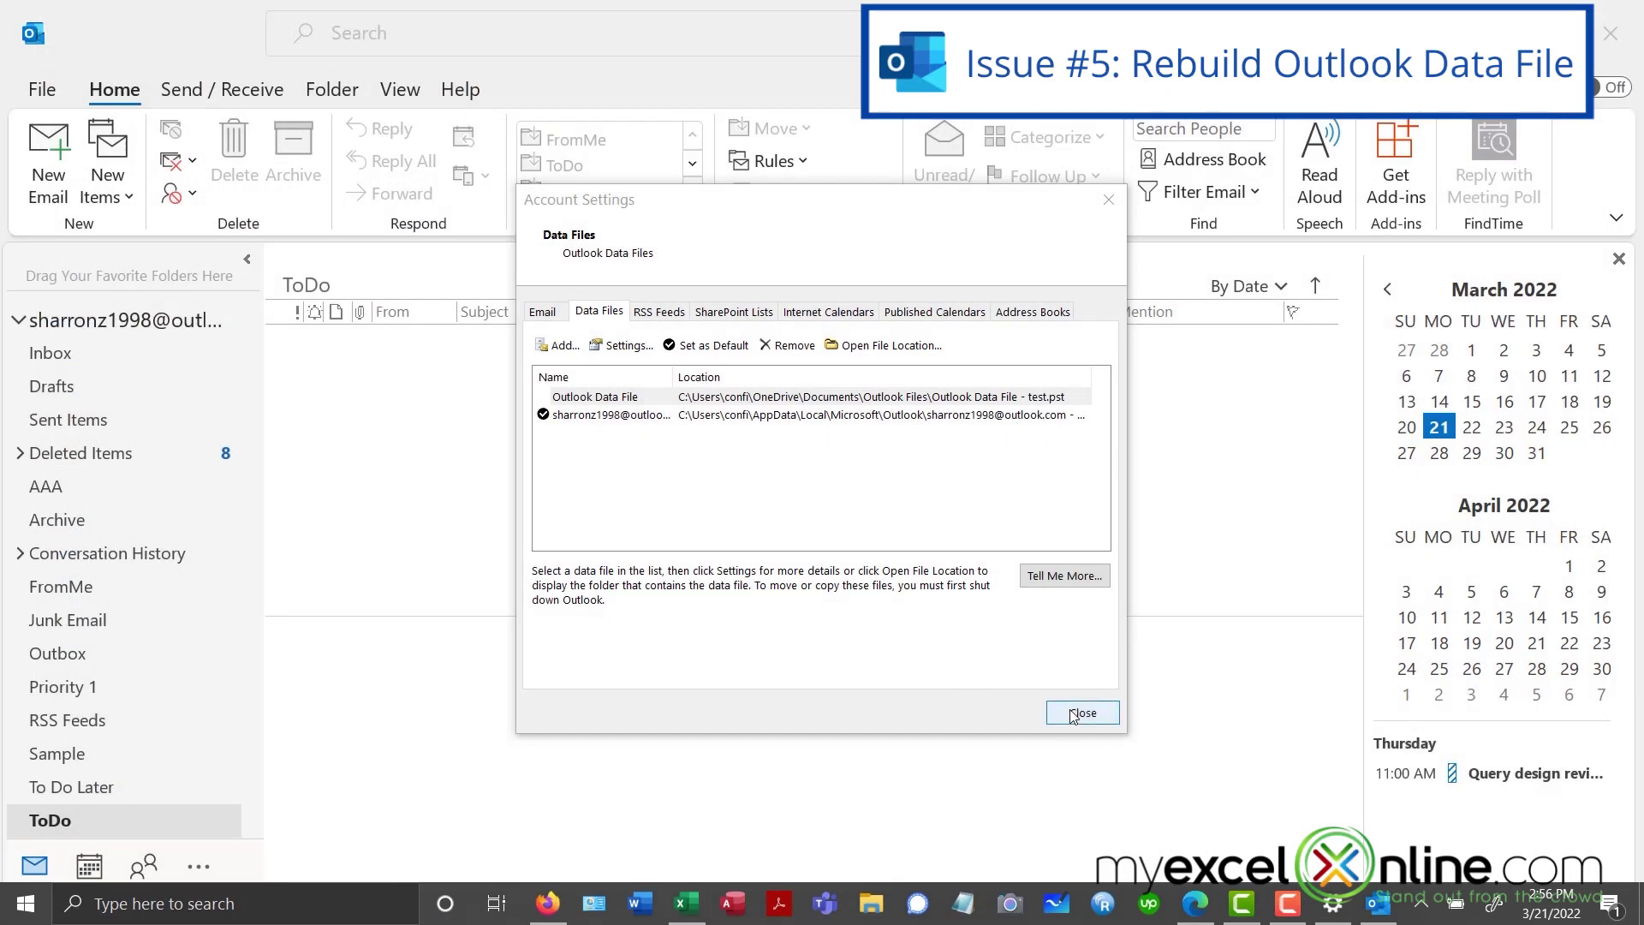
click(1081, 711)
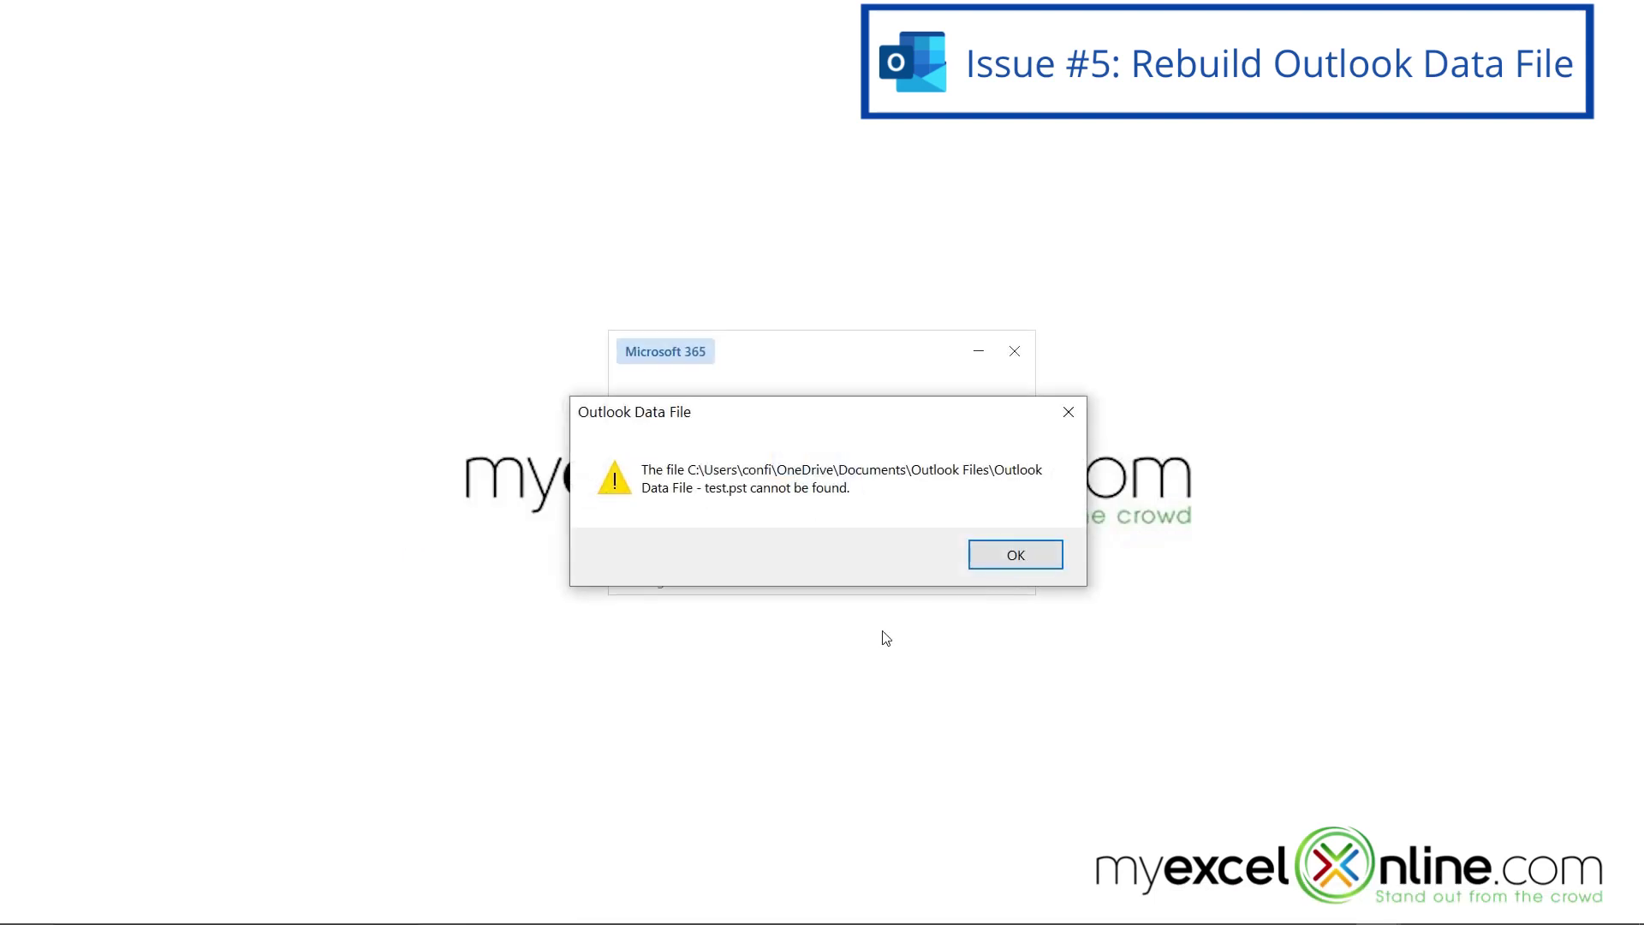
- Recreate test.pst under the same name with a saved password after the missing-file error
click(998, 556)
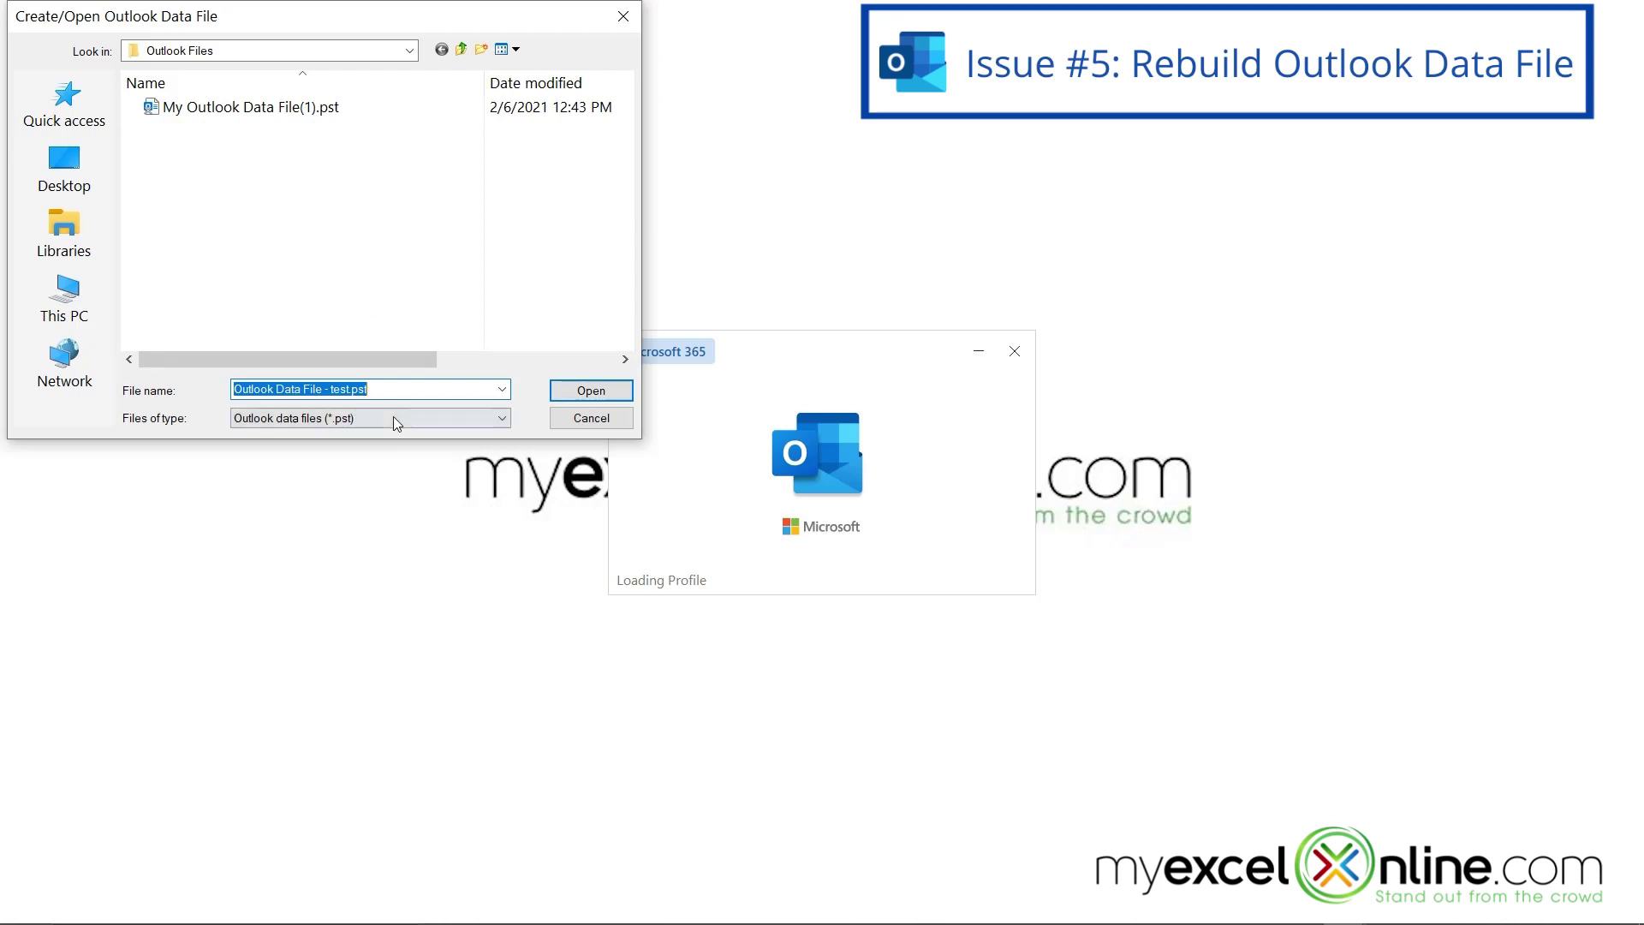
click(591, 390)
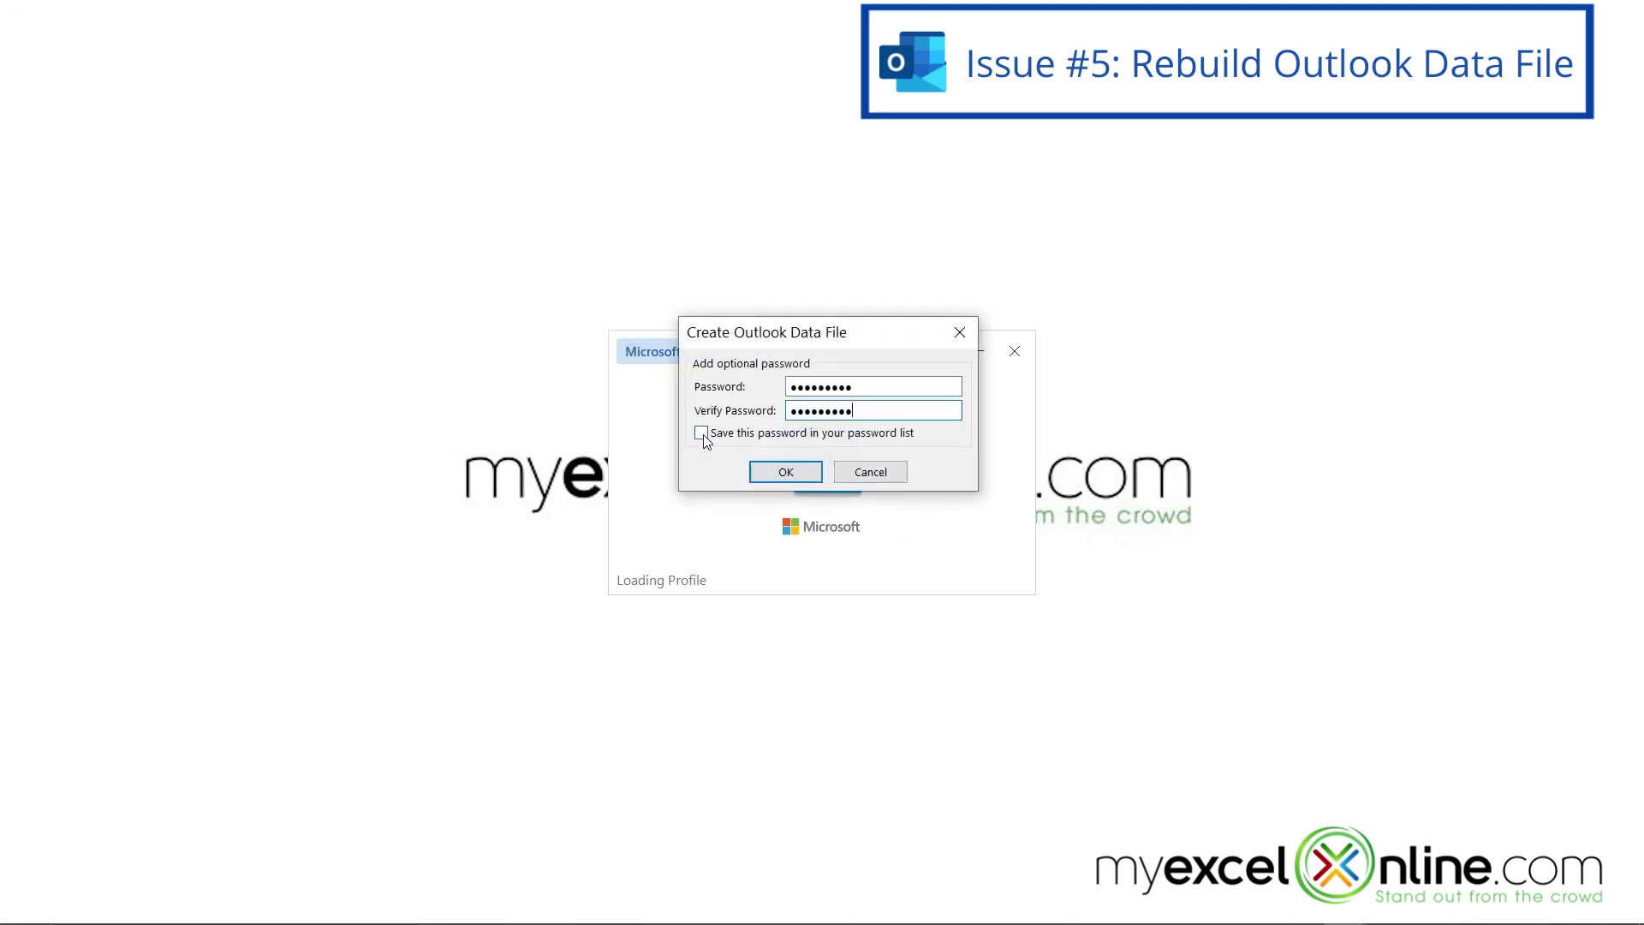
click(702, 433)
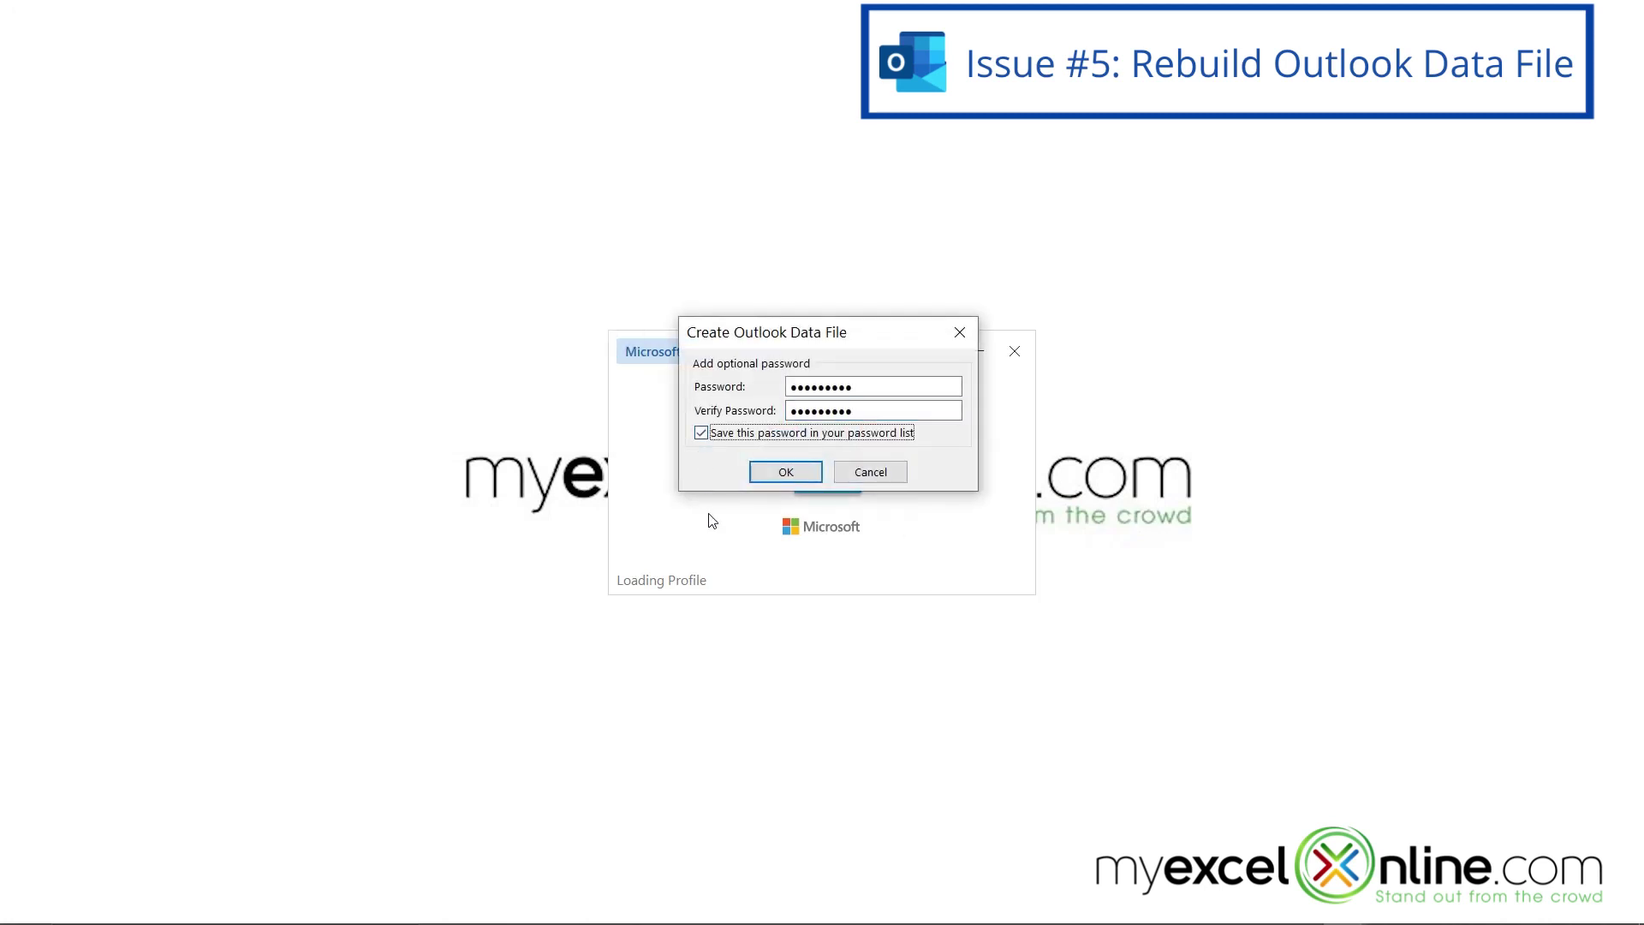
click(785, 473)
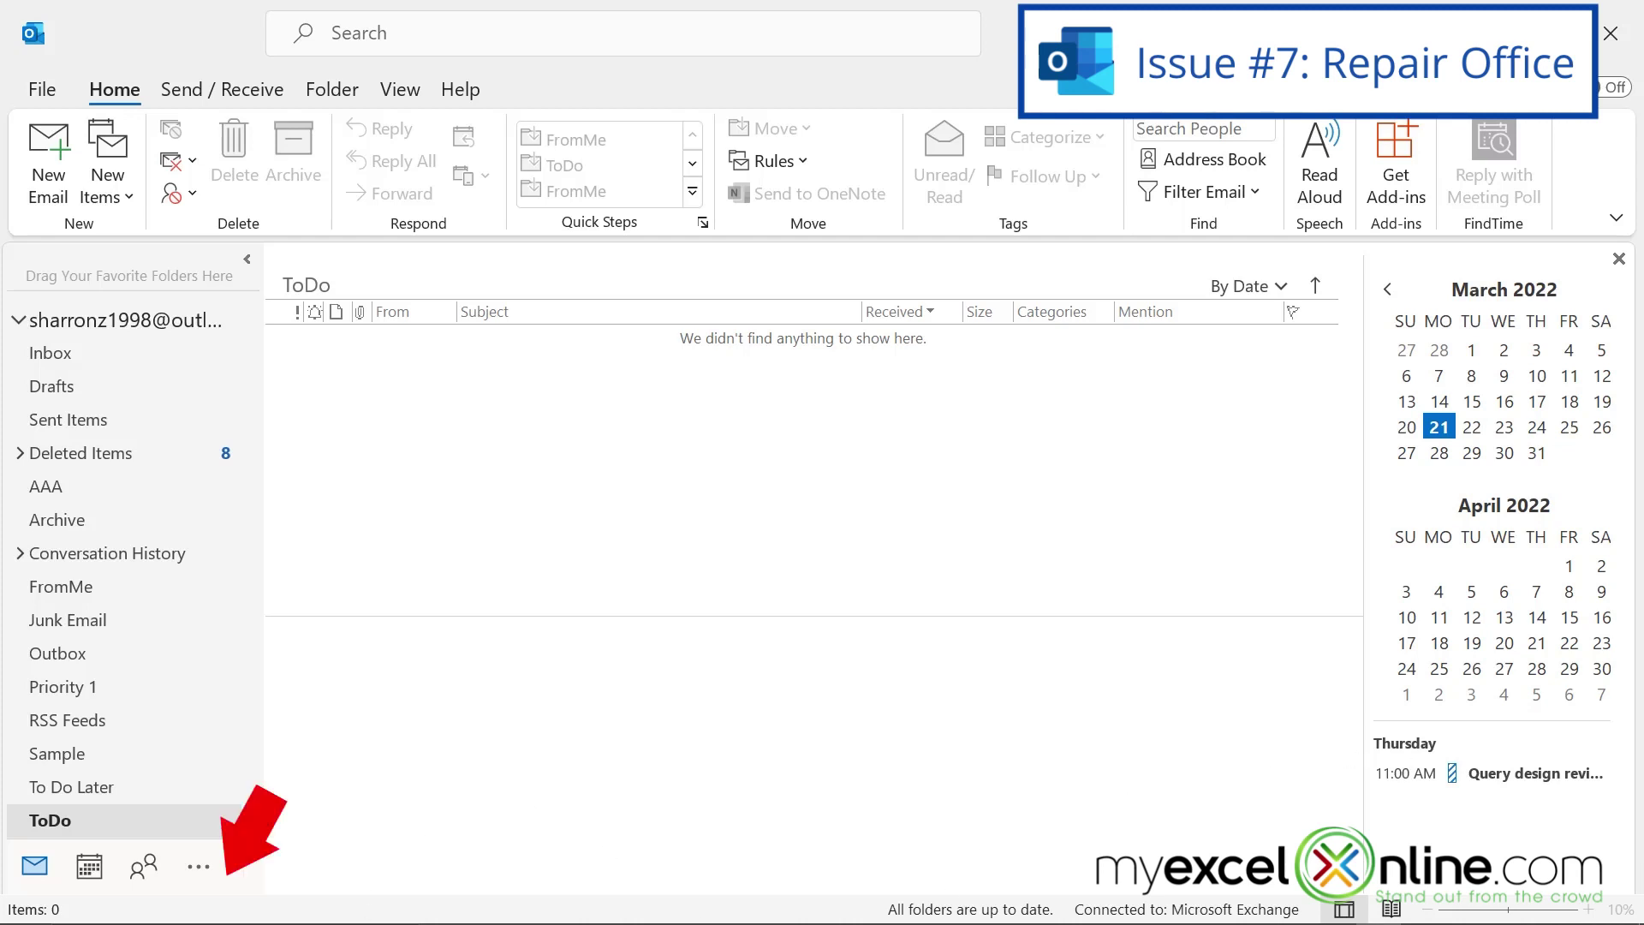
- Open Control Panel's Programs and Features and start changing the Microsoft 365 - en-us installation
click(159, 906)
text(control)
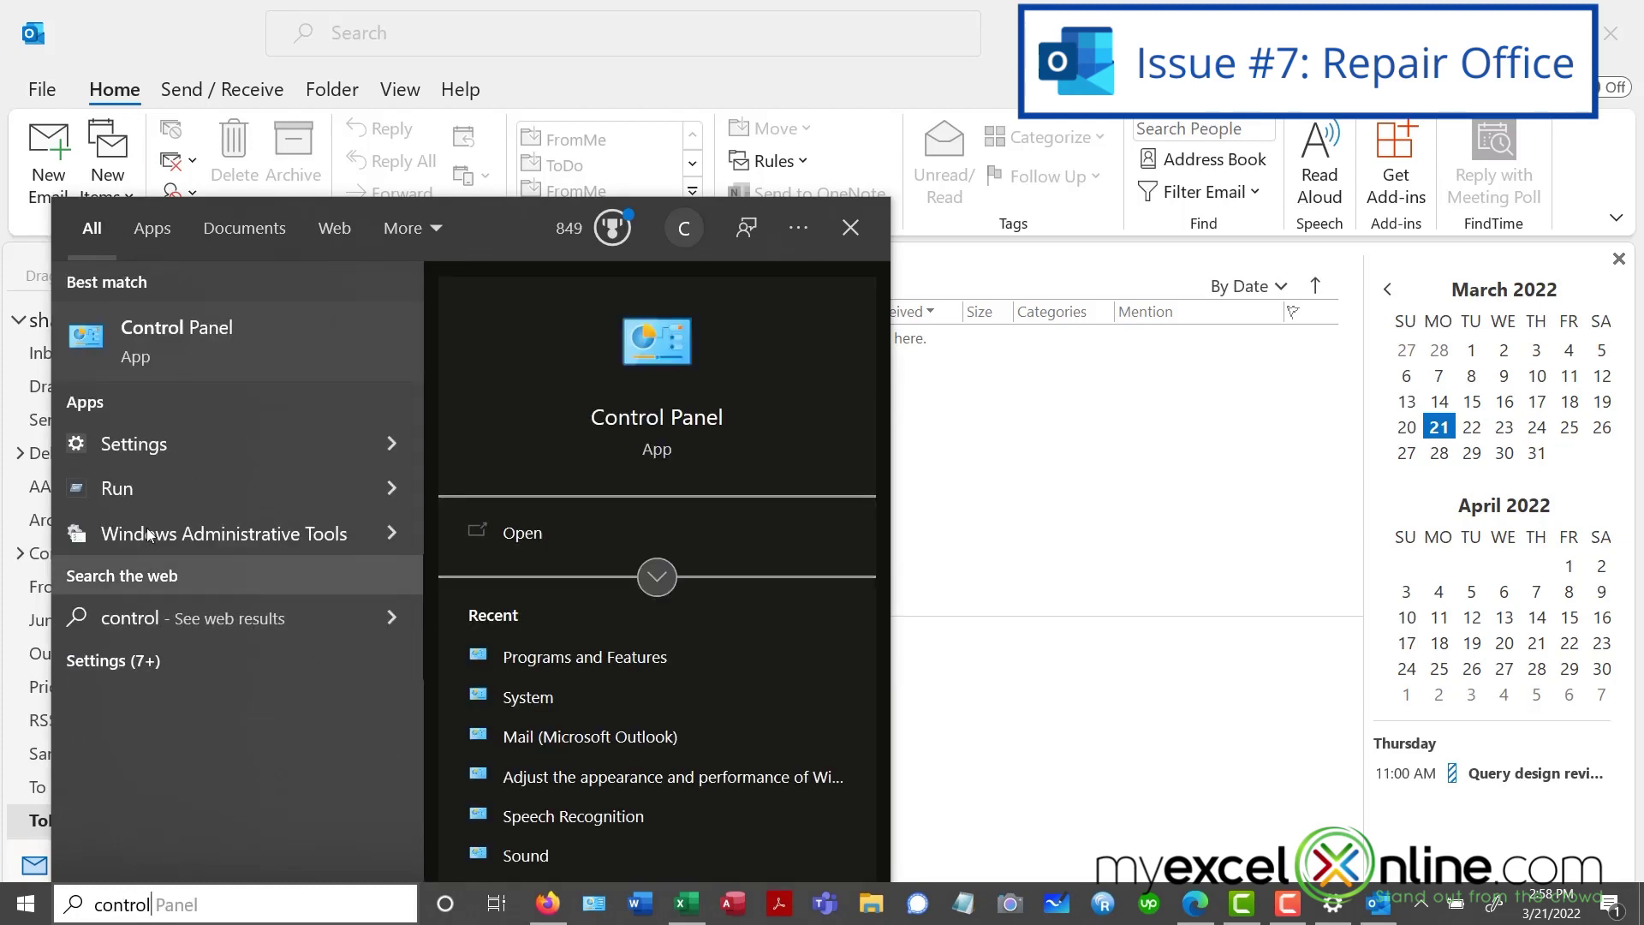
click(135, 342)
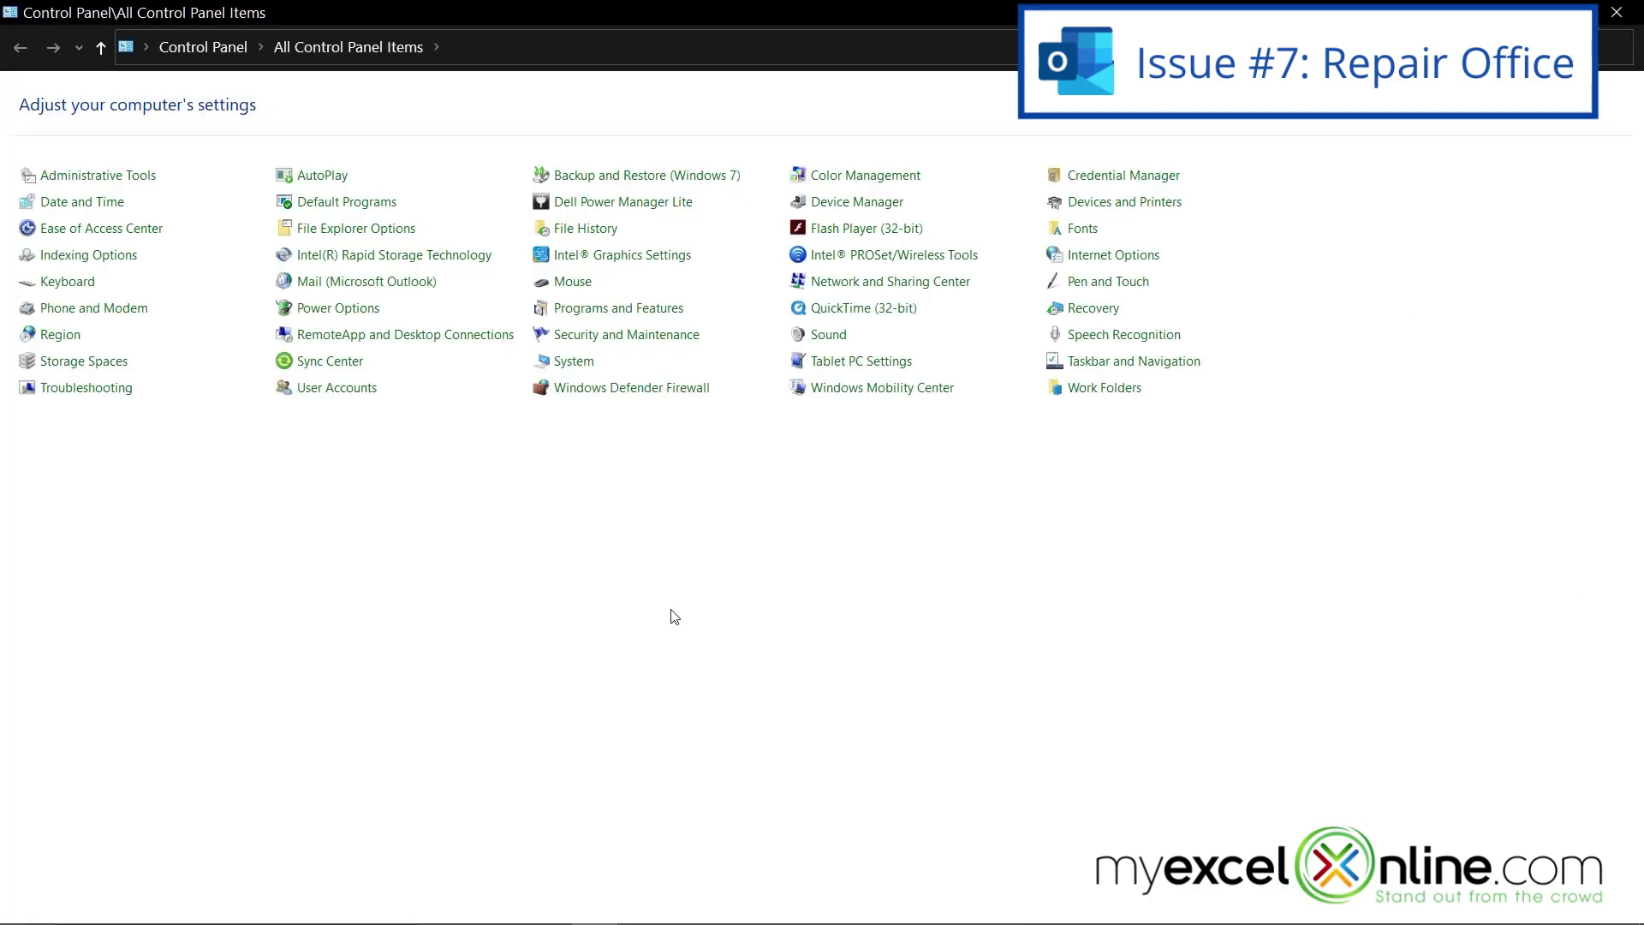
click(585, 310)
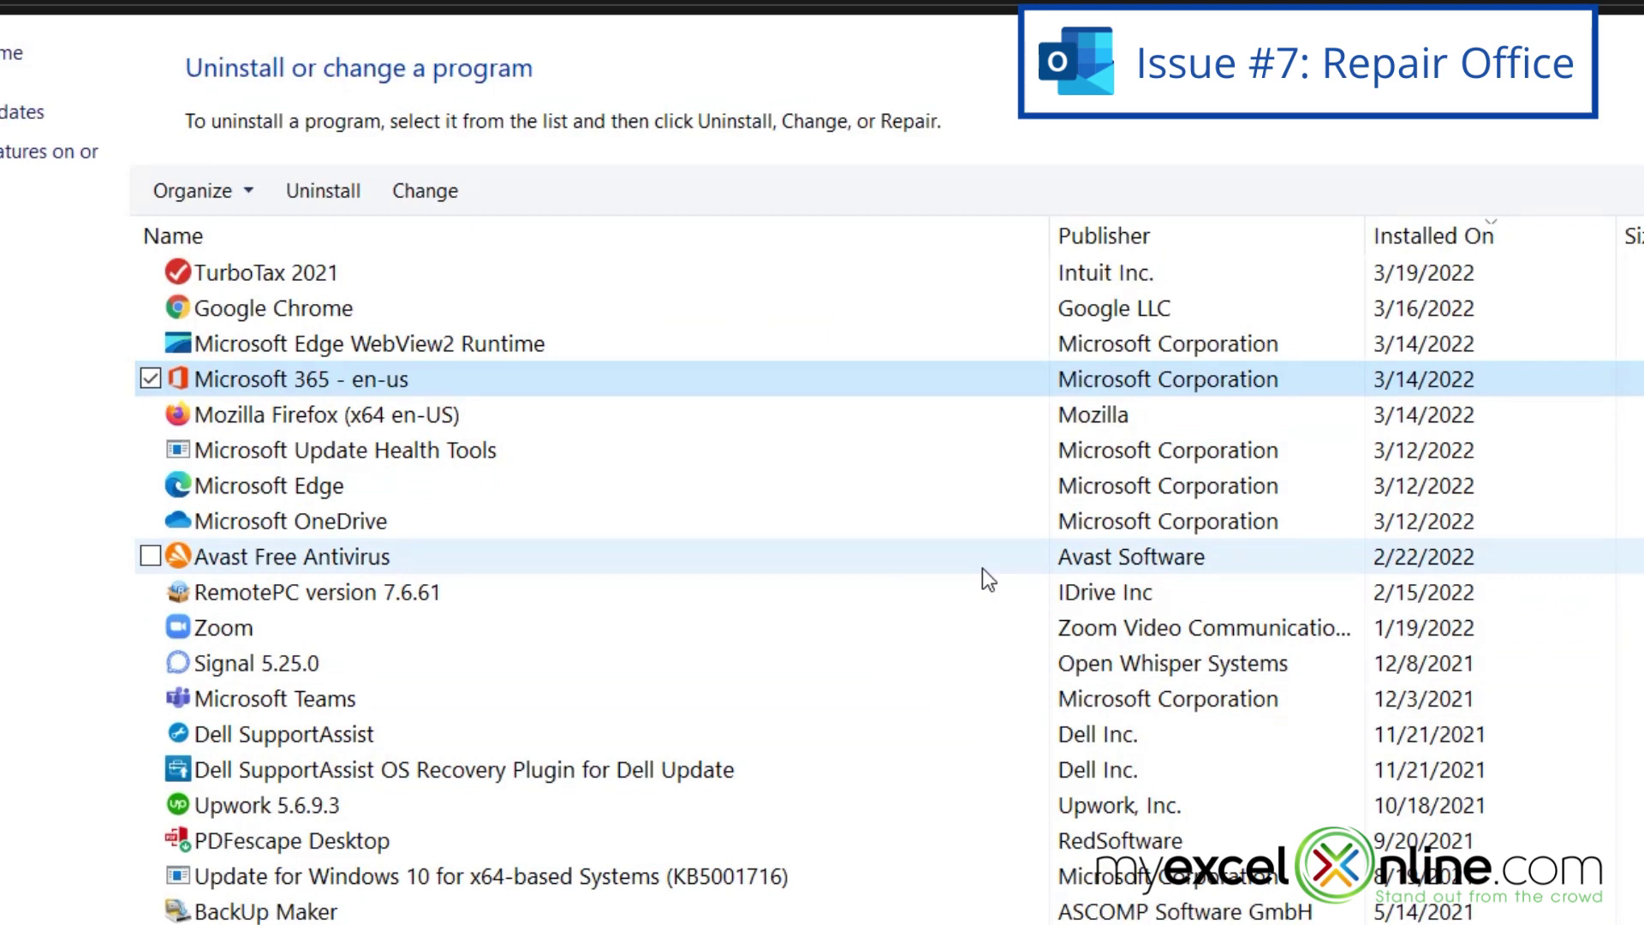
click(435, 197)
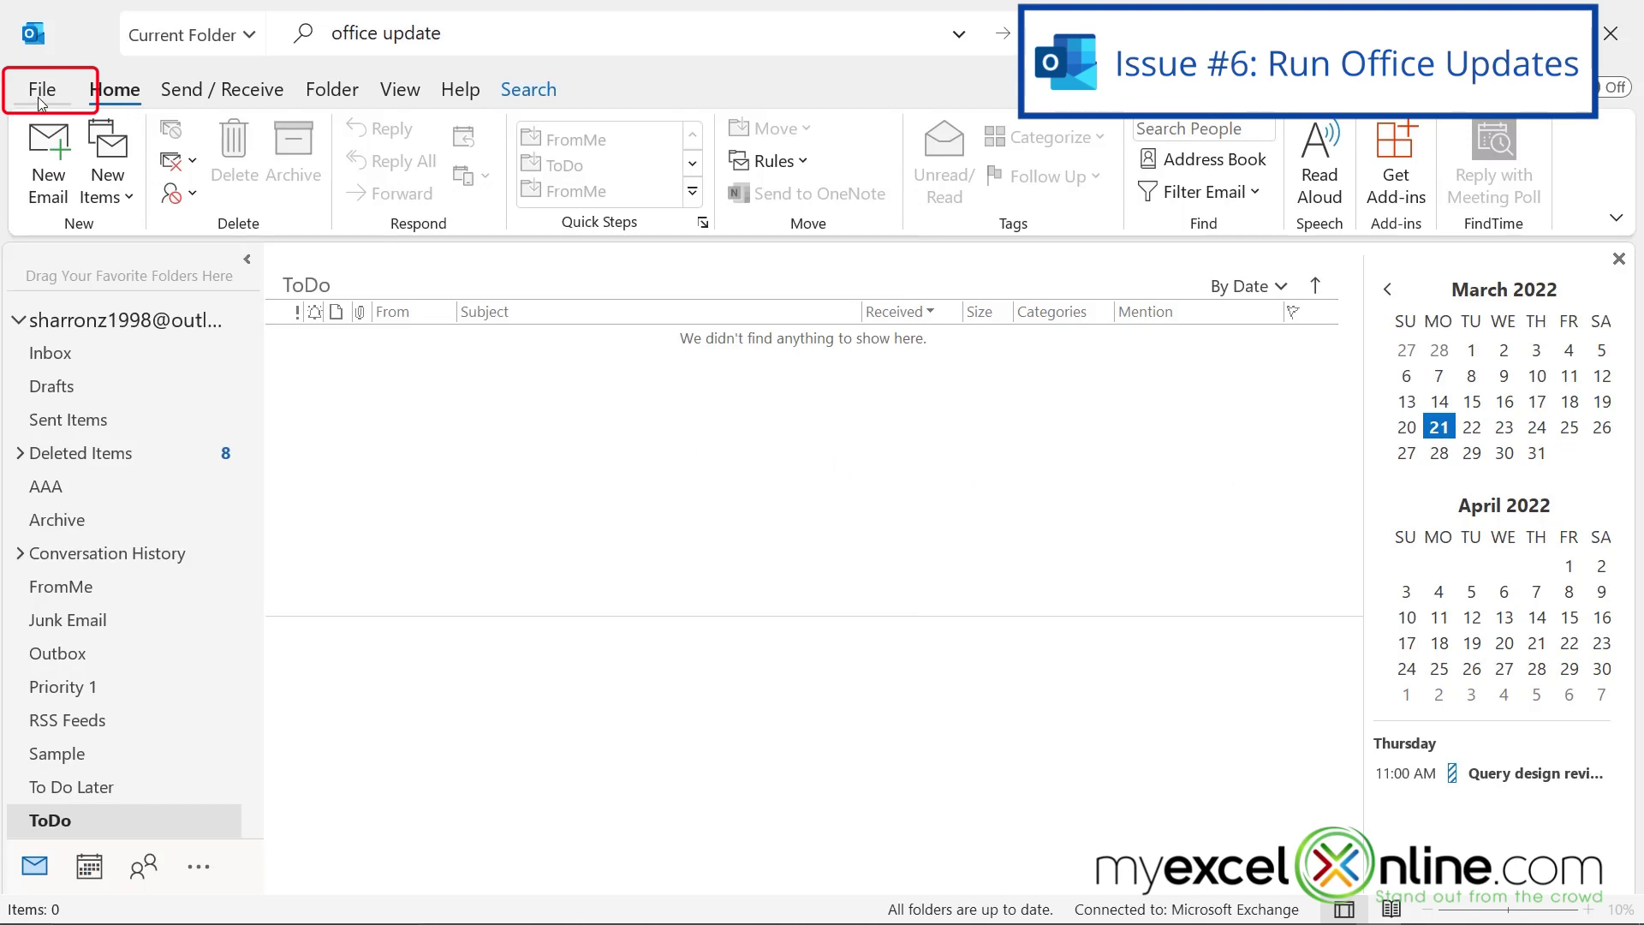
- Go to File > Office Account and show the Update Options dropdown
click(41, 99)
click(86, 741)
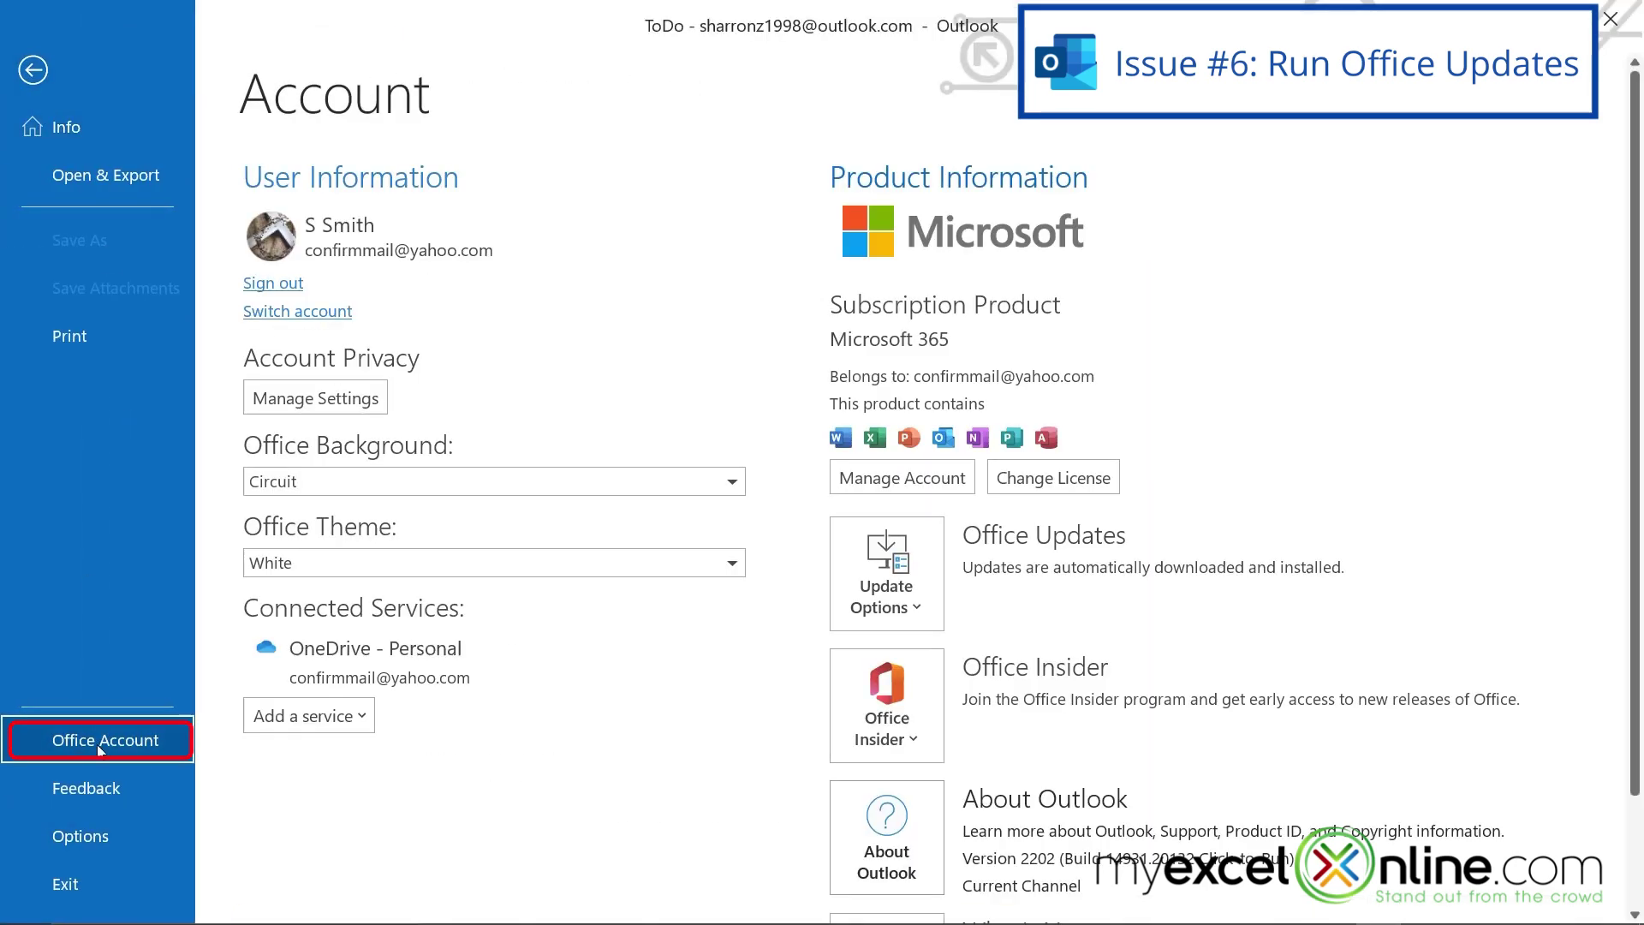
click(917, 608)
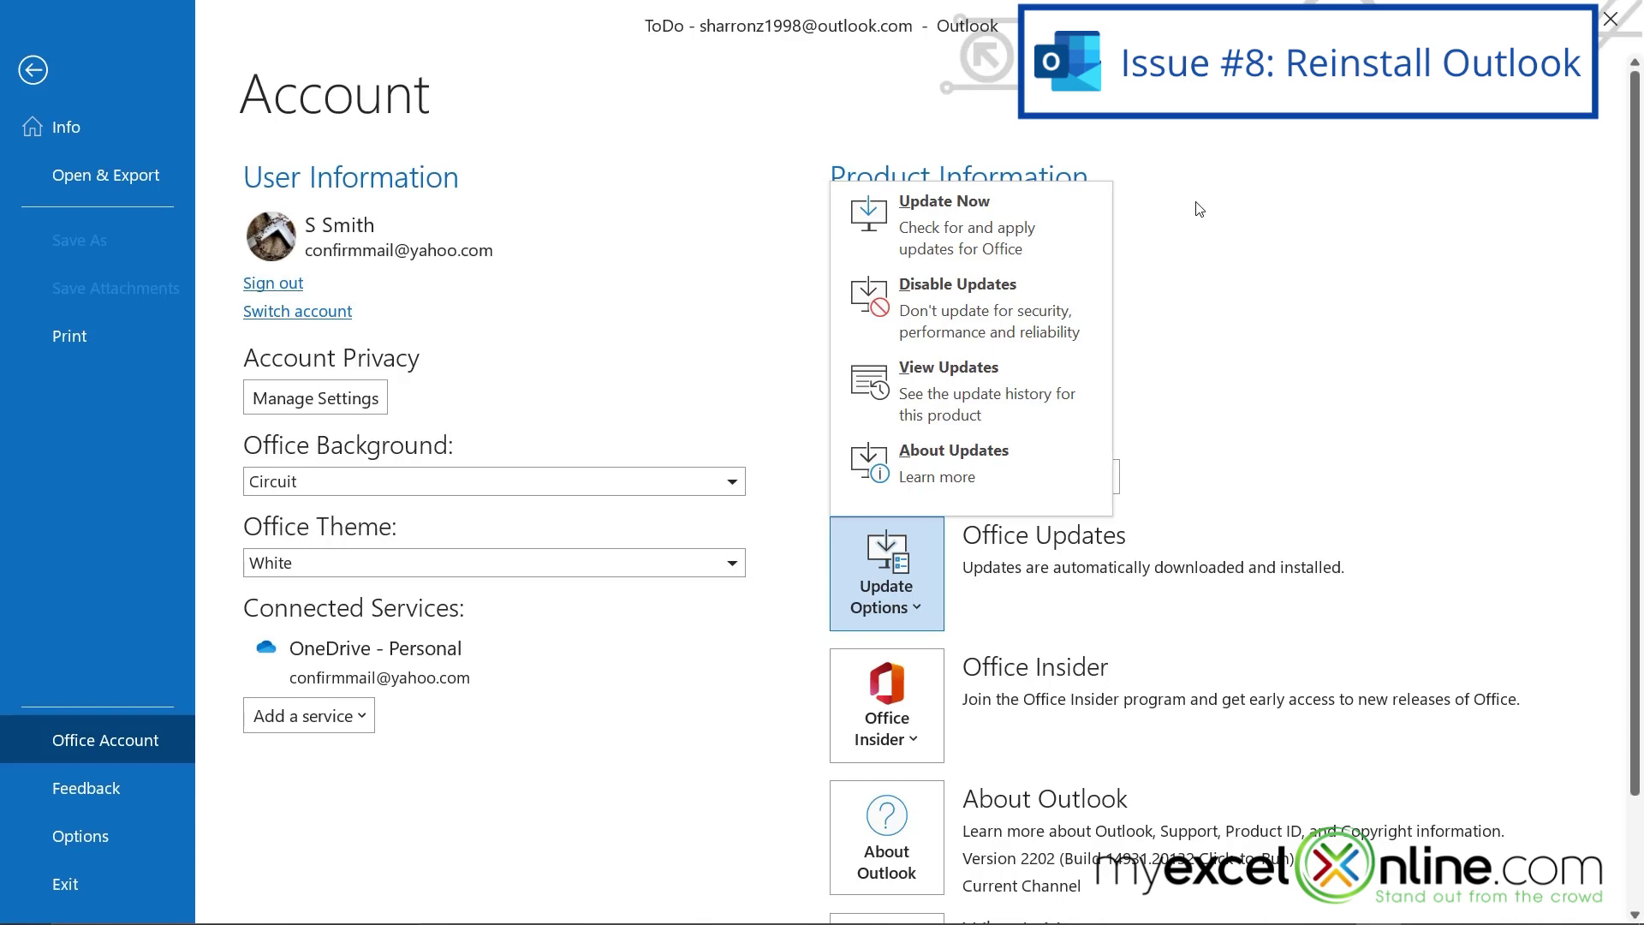
- Open Programs and Features from Control Panel and select Microsoft 365 - en-us in the installed programs list
click(179, 906)
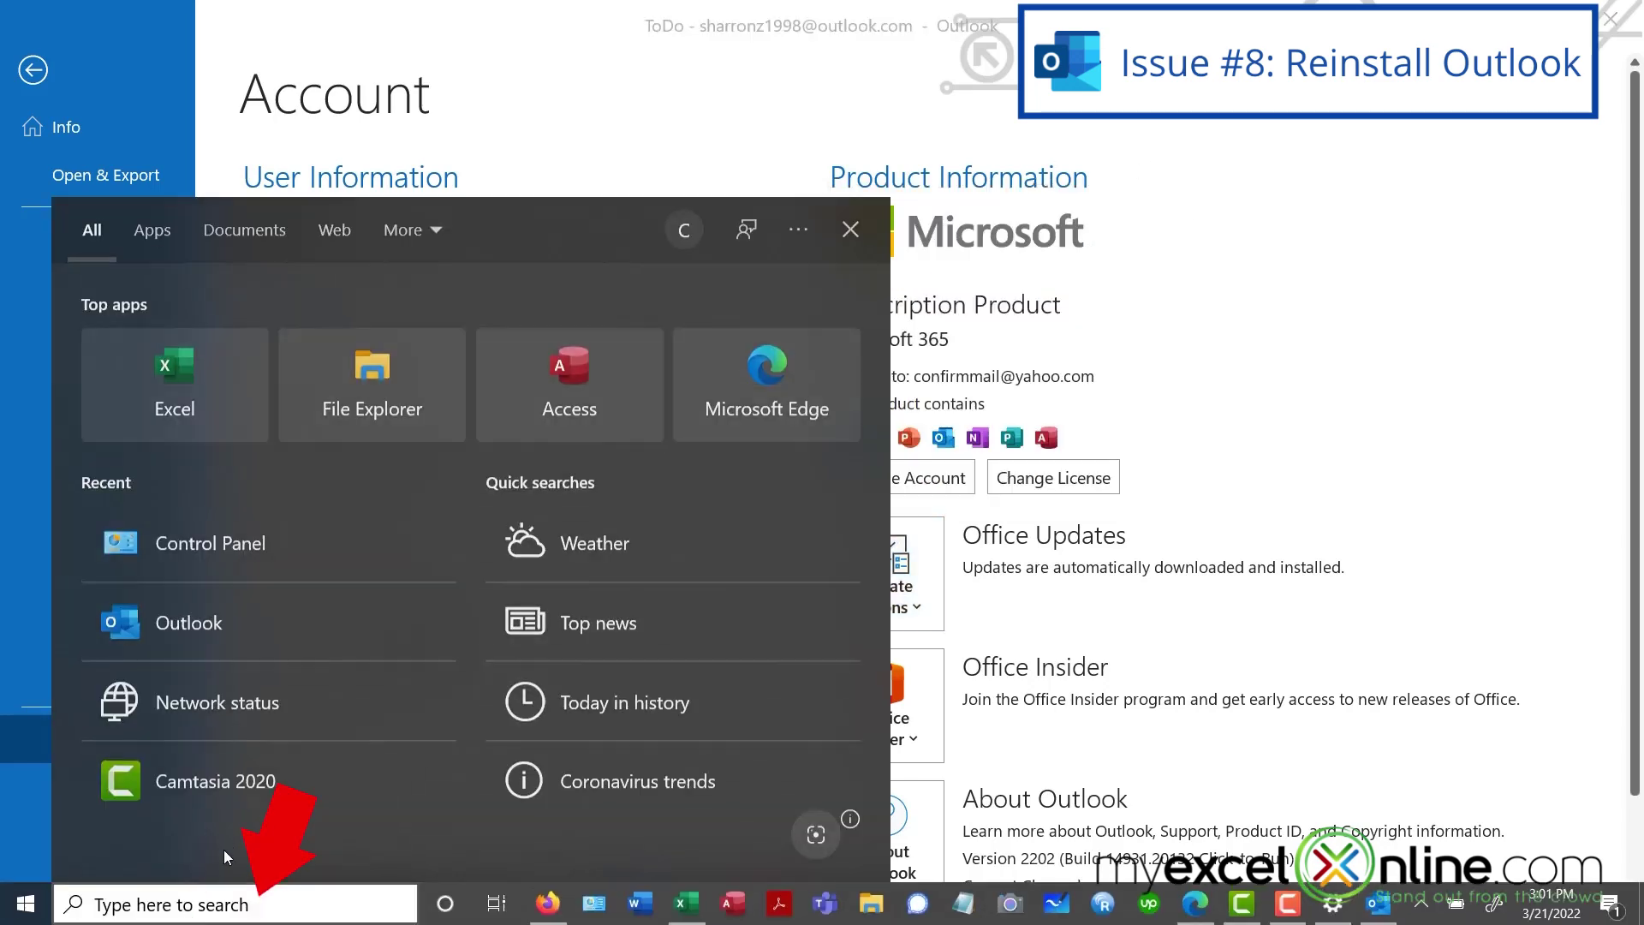
click(209, 553)
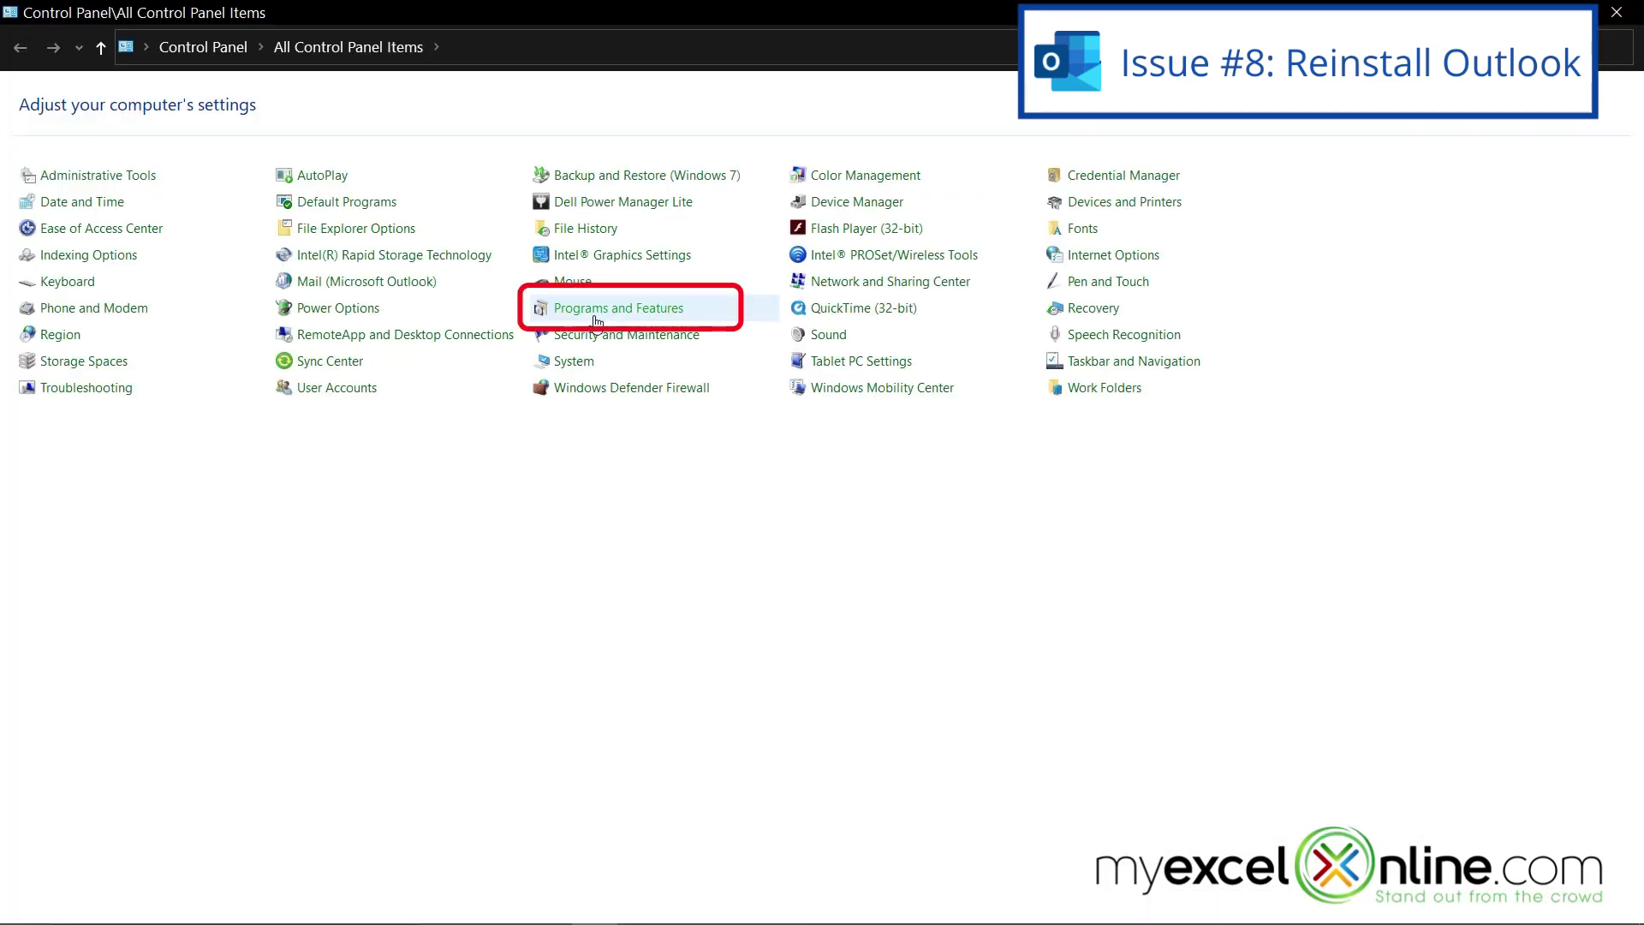
click(597, 313)
click(318, 311)
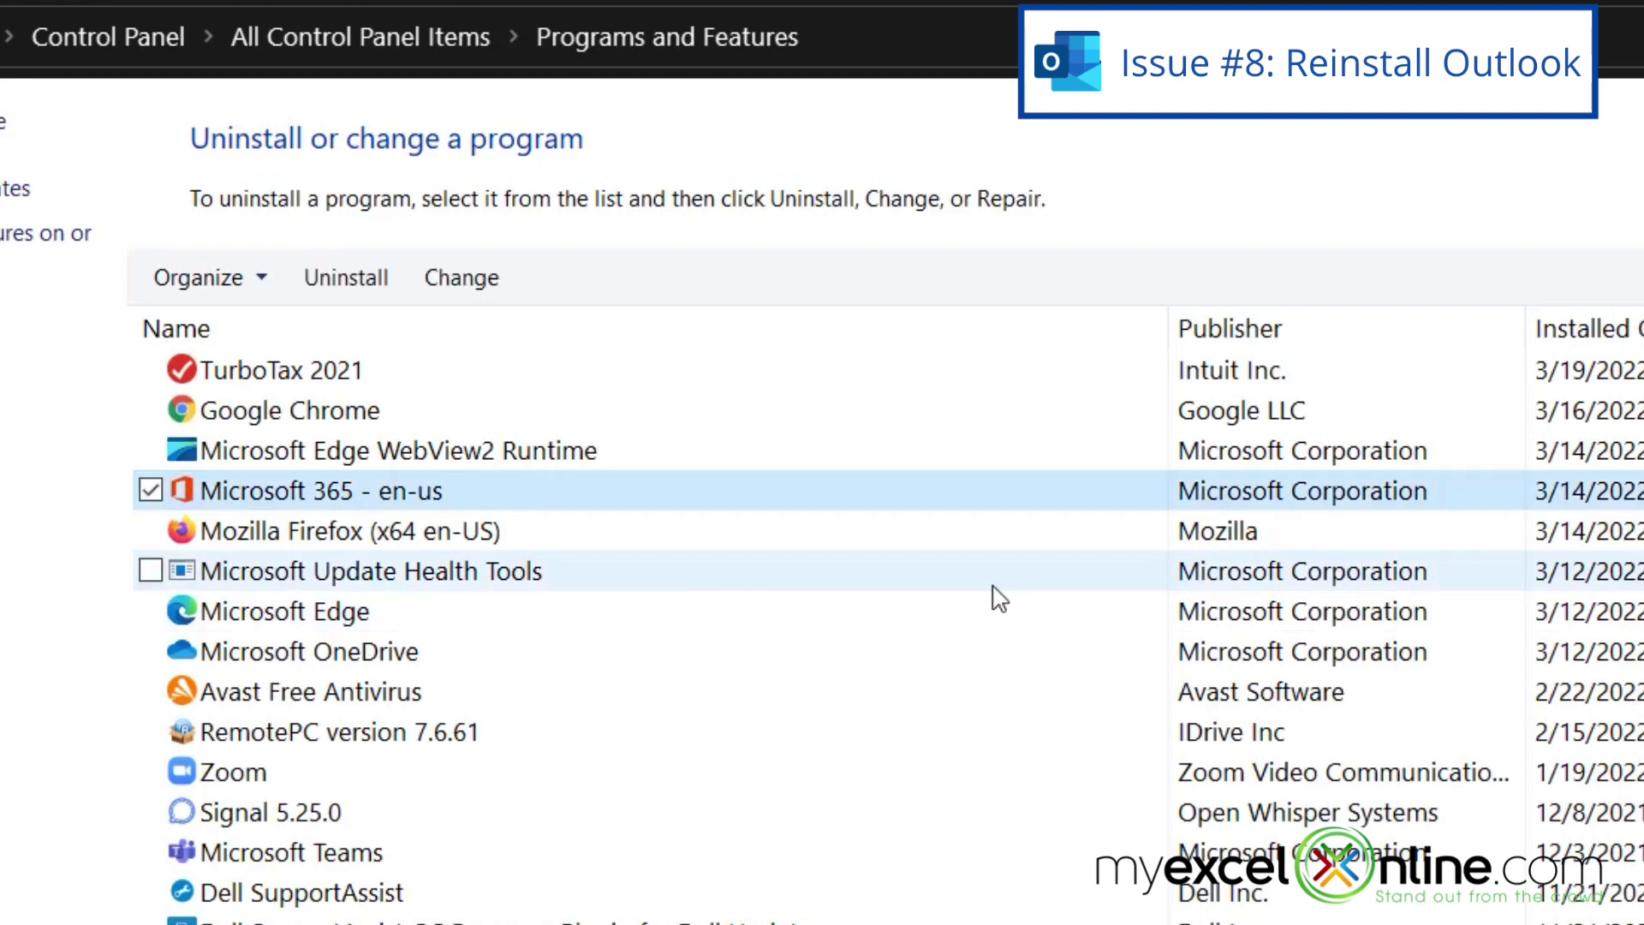